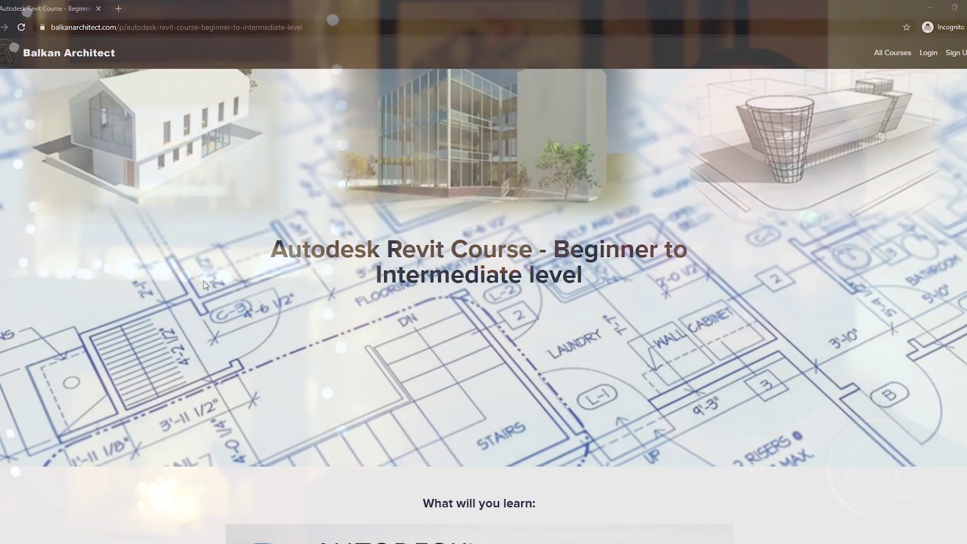
Step: Scroll the Balkan Architect Revit course page past the video to the Course Curriculum list
scroll(205, 285, "down", 8)
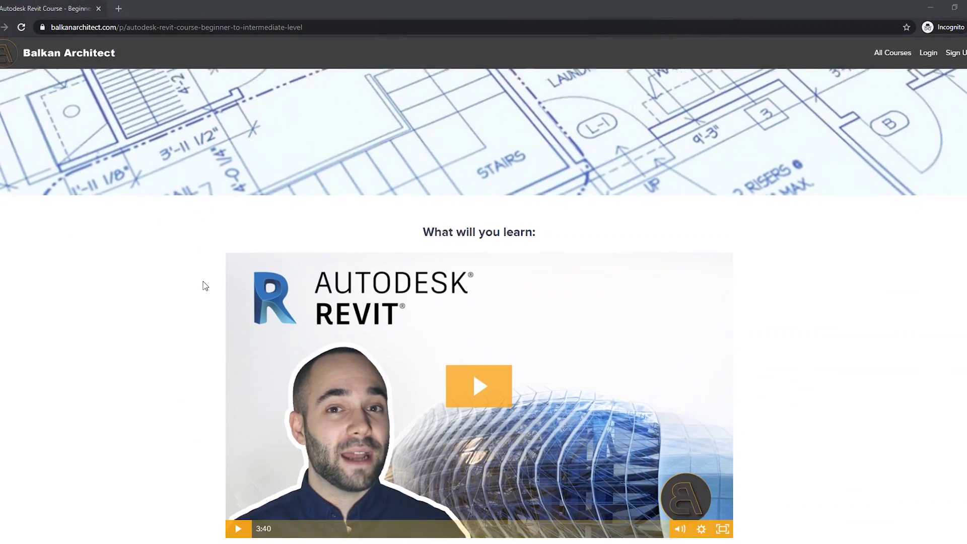
scroll(206, 286, "down", 9)
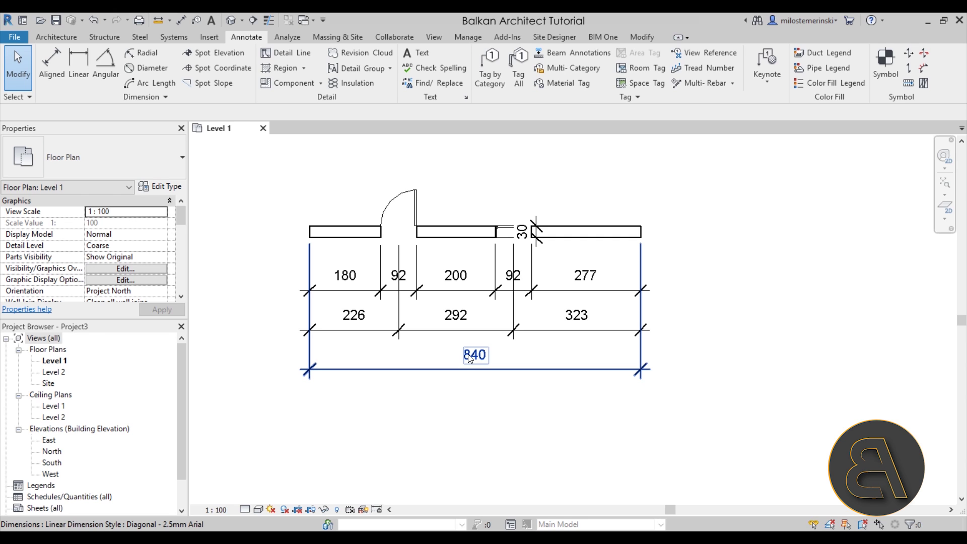
Step: Open the Dimension Text dialog for the wall's 840 overall dimension
left_click(449, 375)
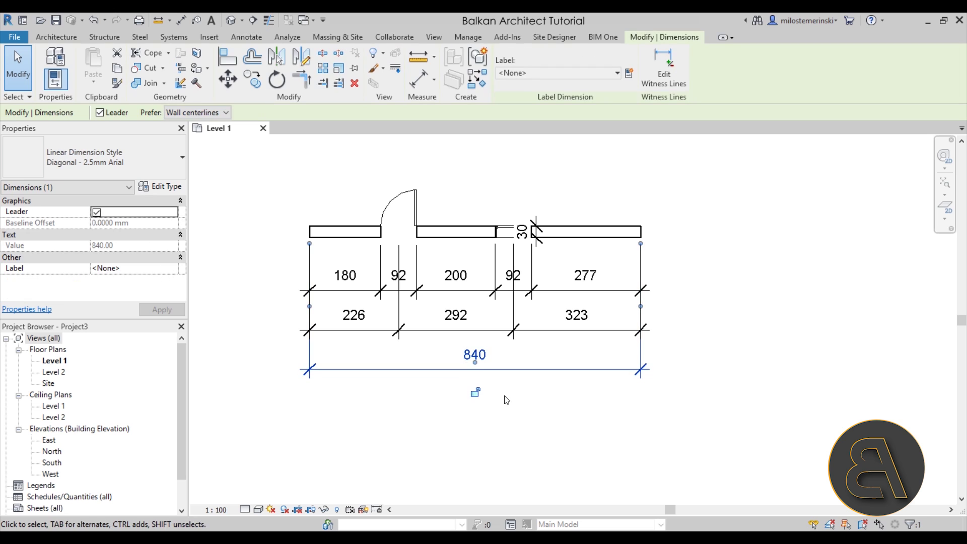
left_click(477, 355)
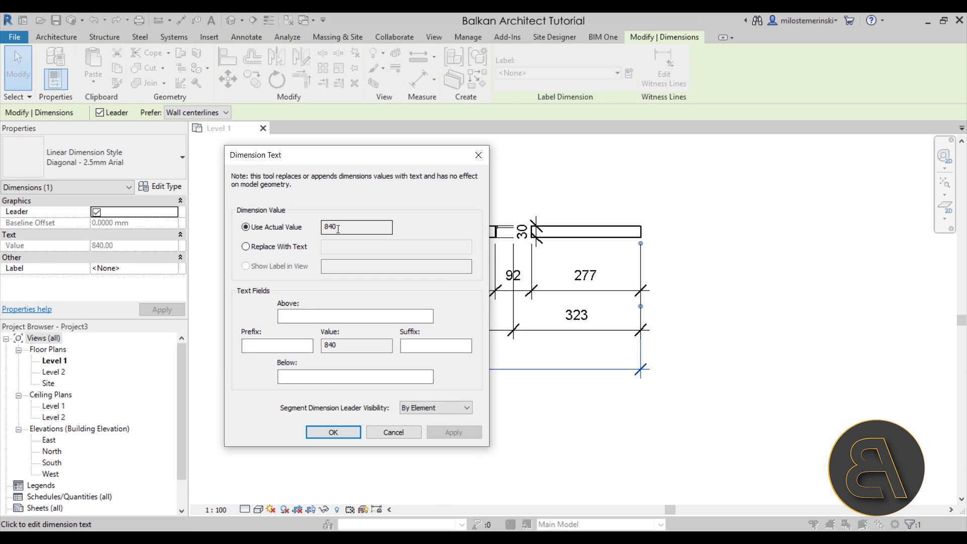
Step: Replace the dimension text with 860, which Revit rejects as an invalid value
left_click(269, 247)
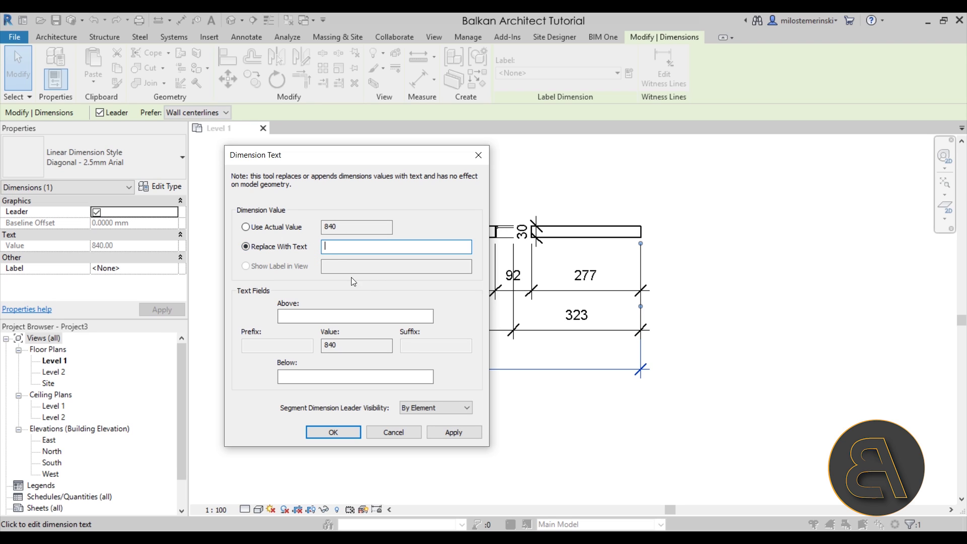
type("840")
mouse_move(338, 246)
left_mouse_down()
mouse_move(317, 248)
mouse_move(332, 247)
left_mouse_up()
type("60")
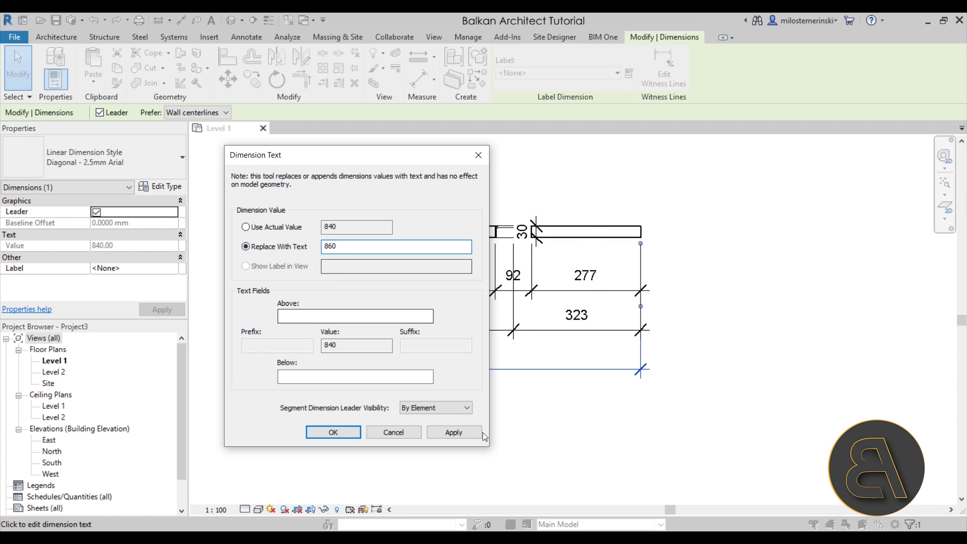
left_click(453, 432)
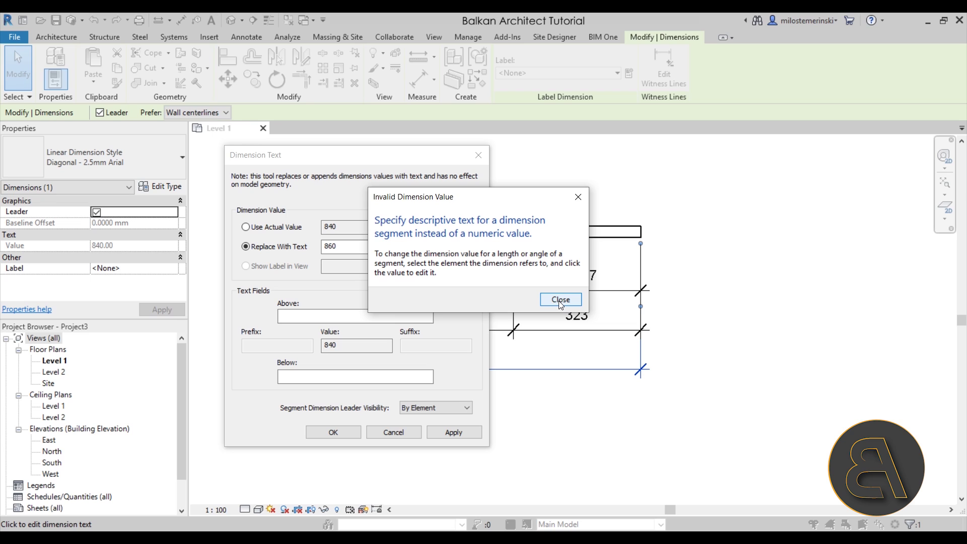
left_click(561, 301)
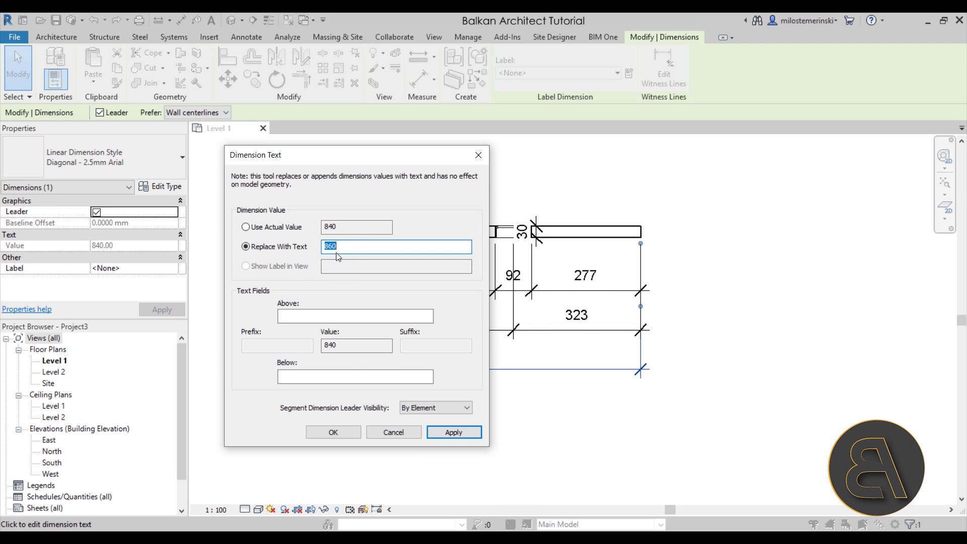
Step: Retry the replacement until the spaced text 860 .00 is accepted, then close the dialog
left_click(336, 253)
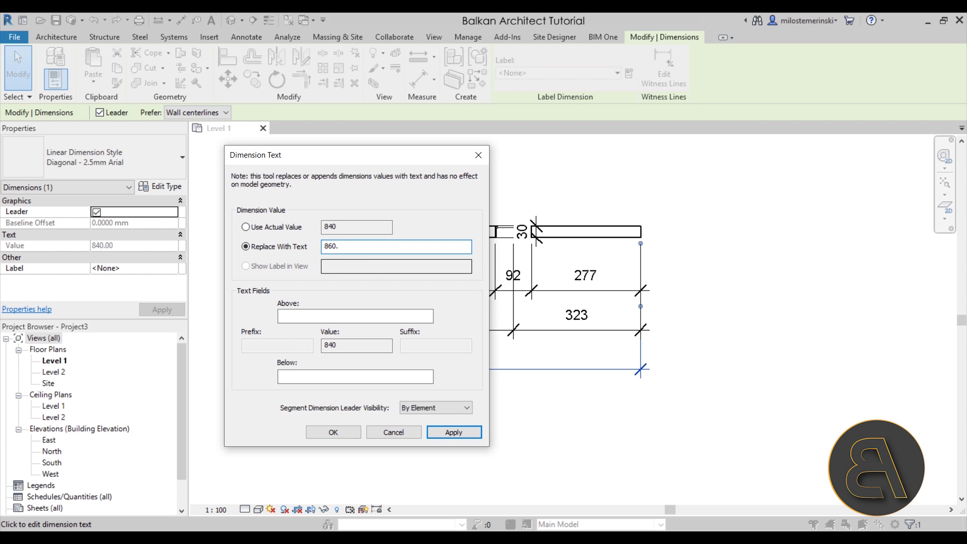
type(".")
left_click(453, 432)
left_click(562, 302)
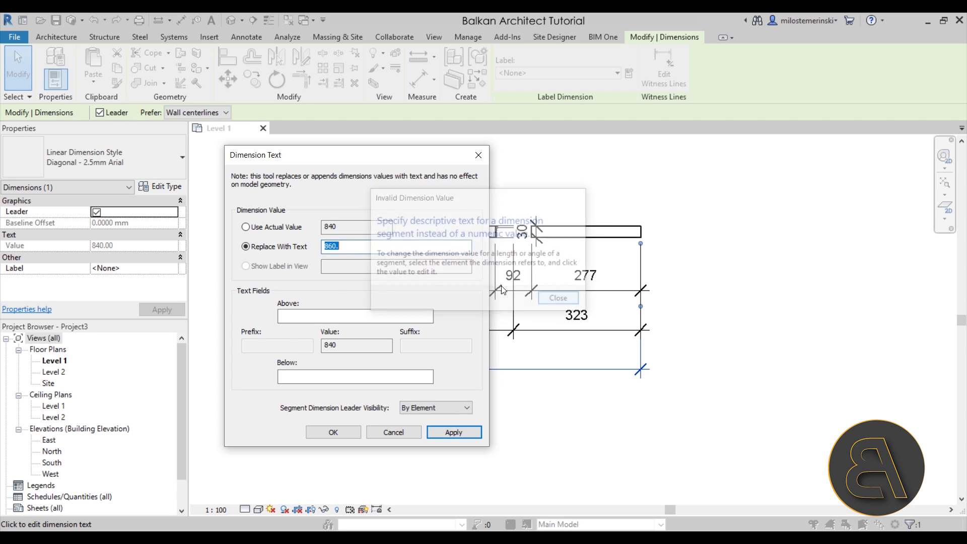
left_click(347, 248)
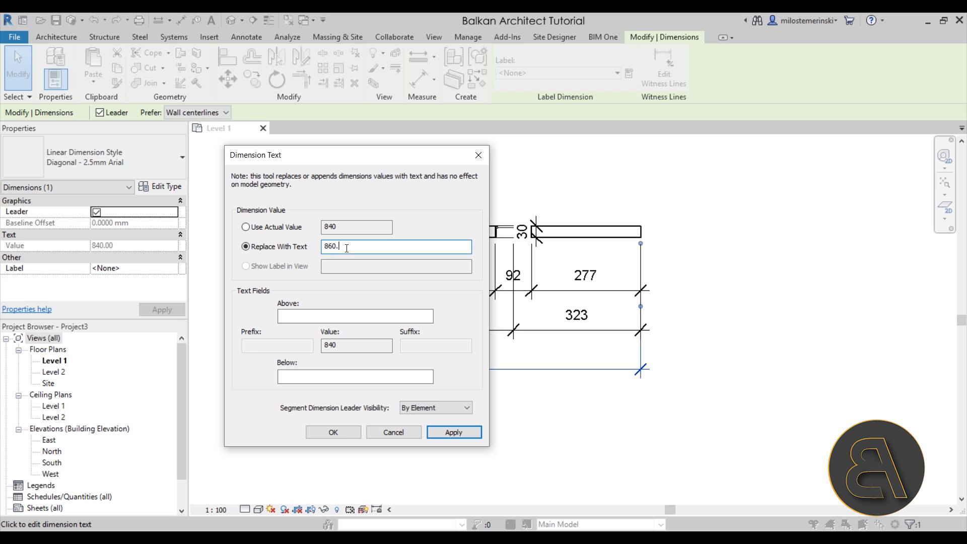
left_click(446, 427)
left_click(559, 300)
left_click(335, 248)
left_click(437, 430)
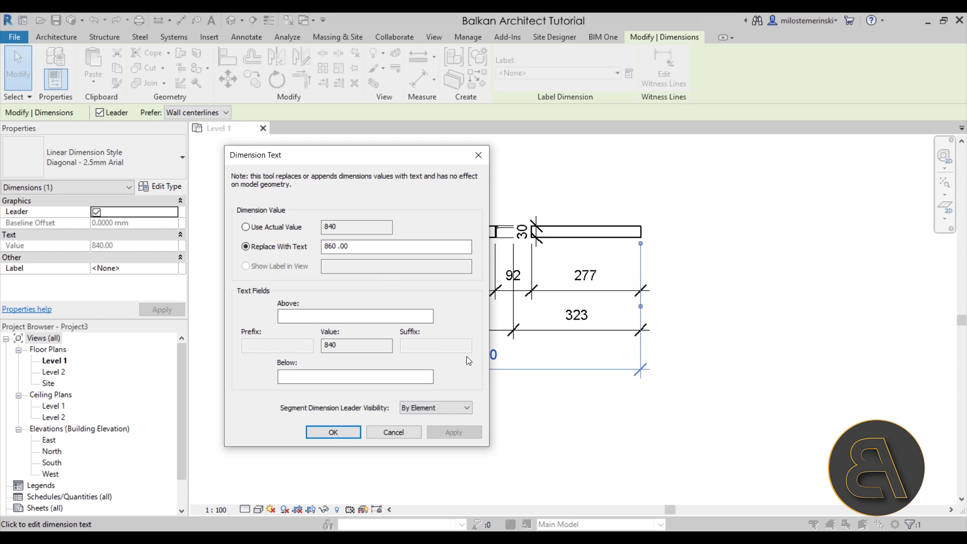
left_click(354, 432)
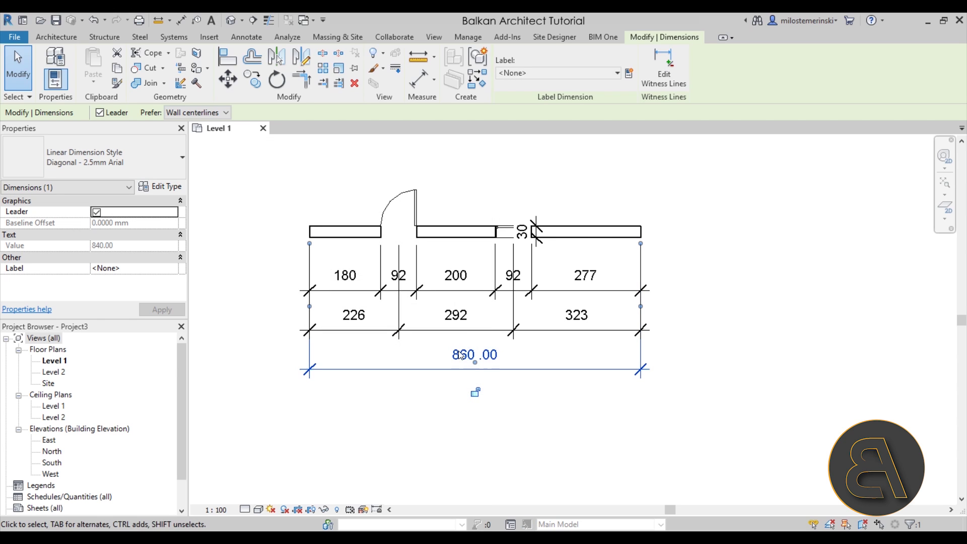
Step: Reopen the dimension text override and edit the trailing .00 before closing it
left_click(498, 357)
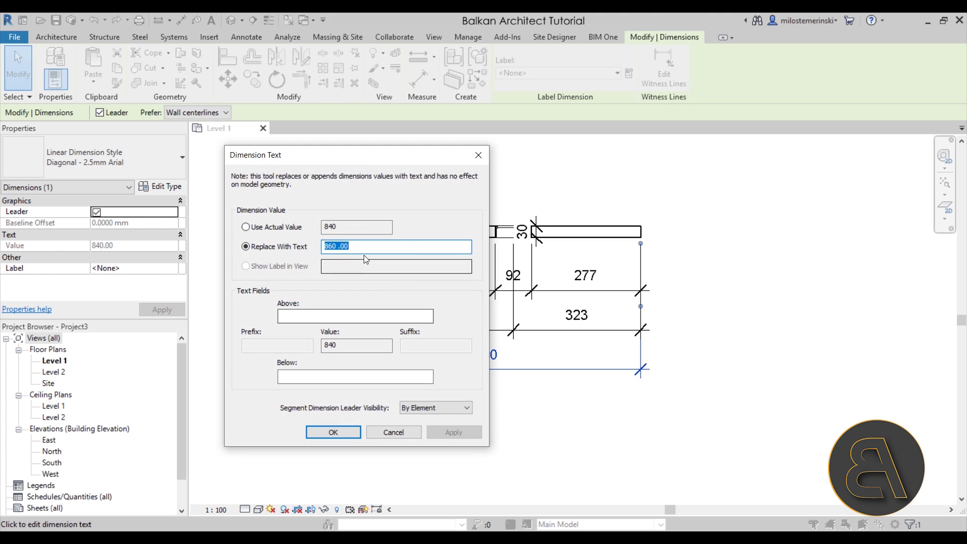
left_click(360, 249)
mouse_move(350, 249)
left_mouse_down()
mouse_move(337, 247)
mouse_move(364, 248)
left_mouse_up()
type(".00")
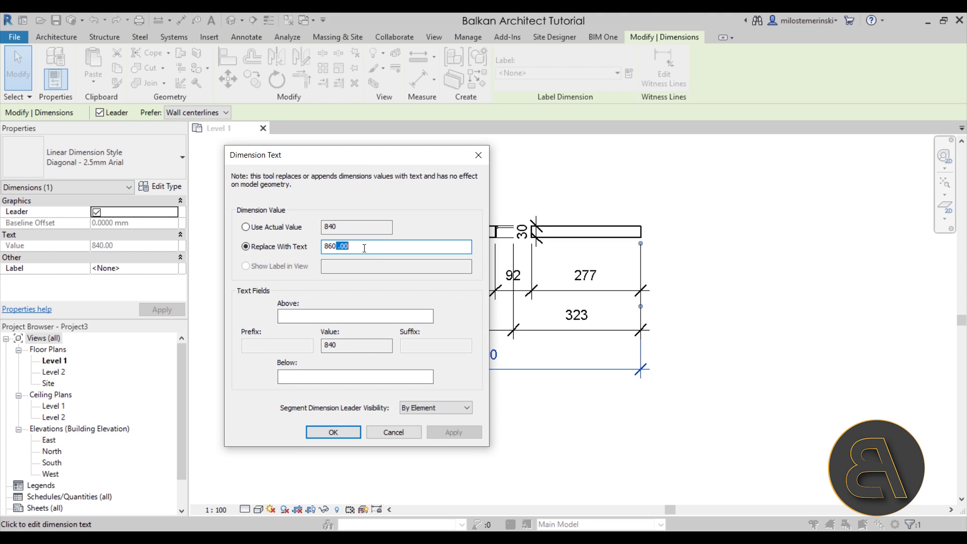
key("BackSpace")
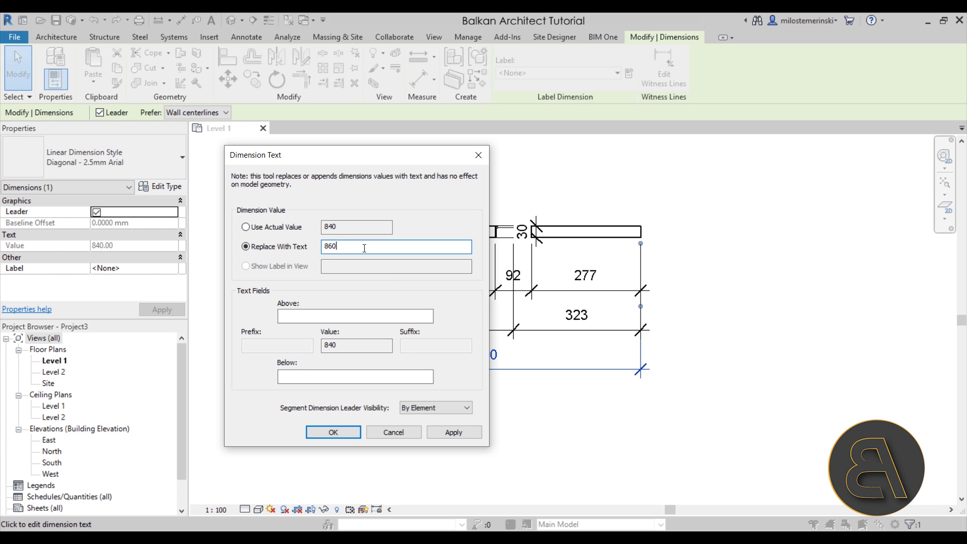
left_click(382, 430)
Step: Copy the Method 1 empty character on emptycharacter.com to the clipboard
left_click(579, 416)
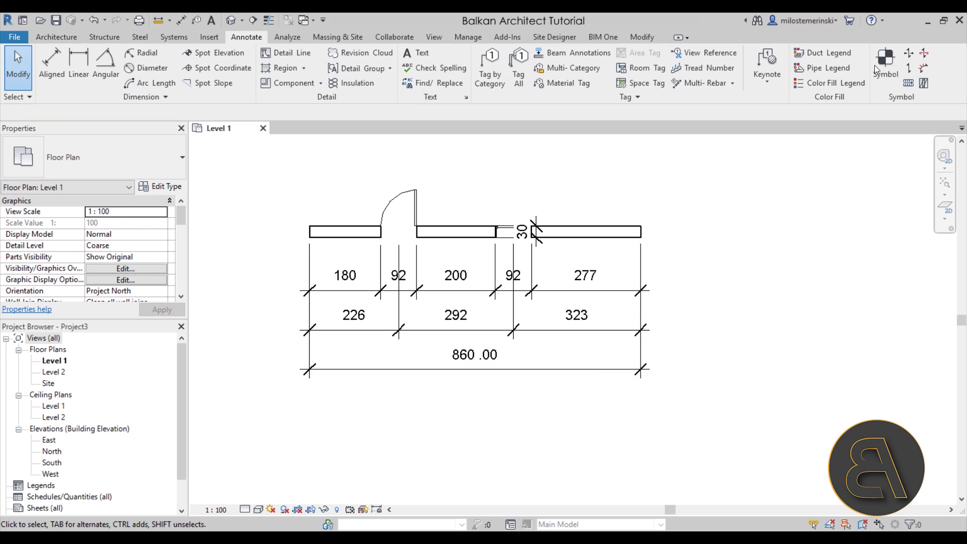
left_click(927, 23)
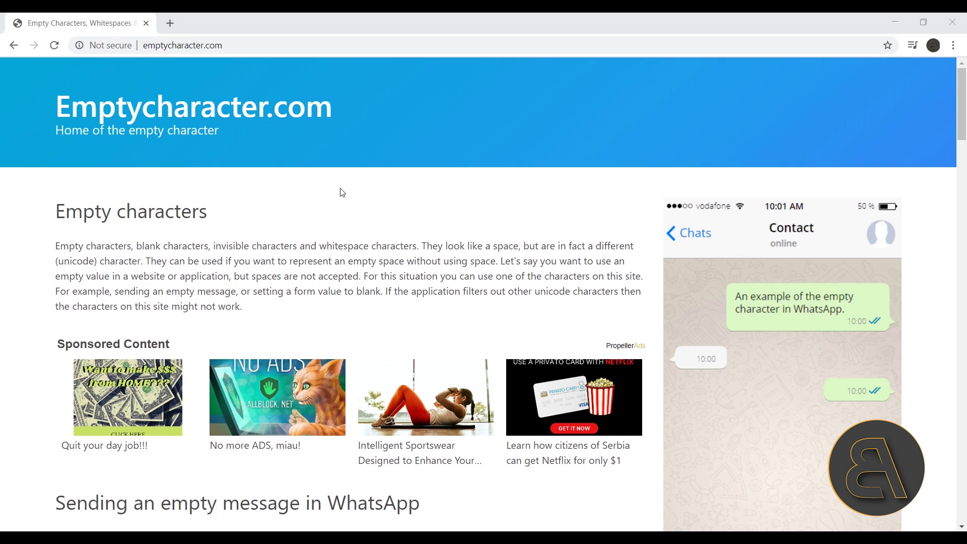
scroll(292, 207, "down", 1)
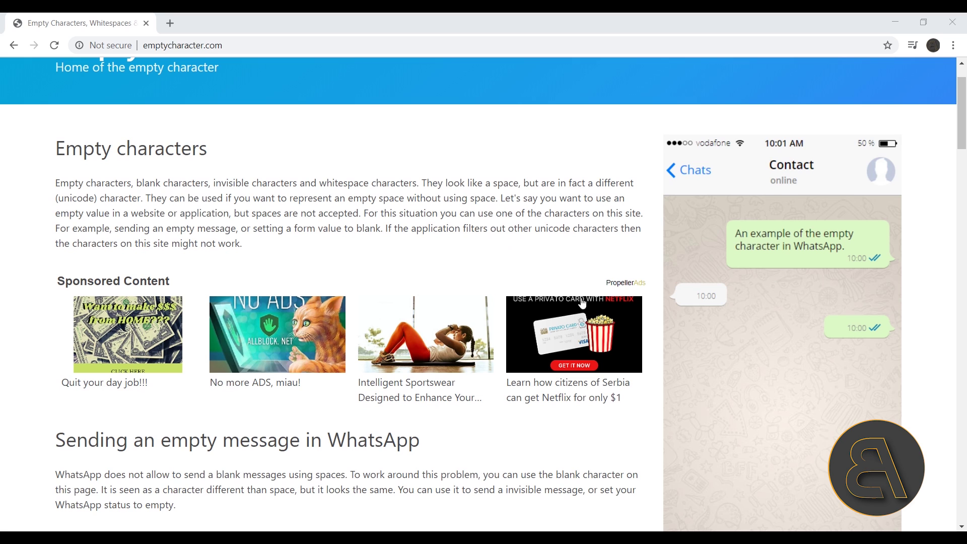
scroll(696, 232, "down", 1)
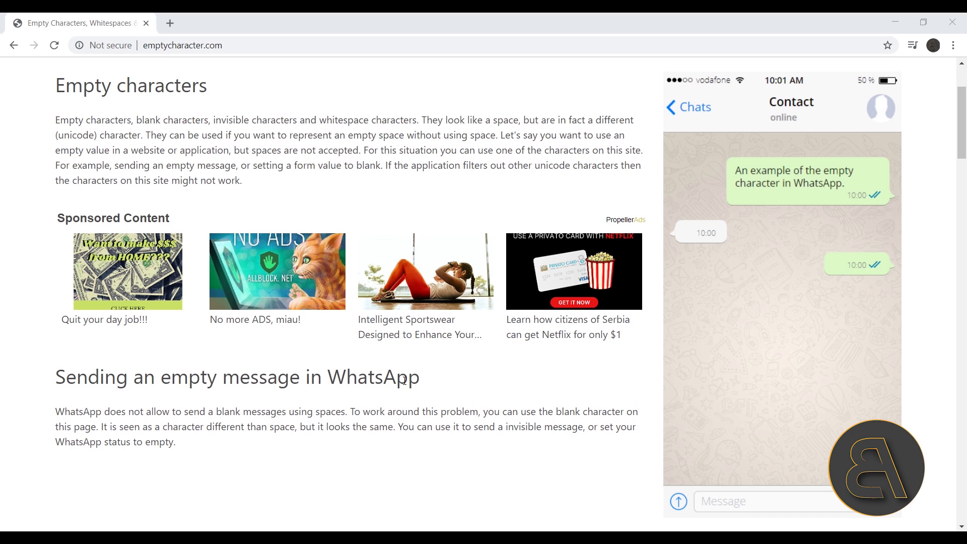
scroll(250, 374, "down", 4)
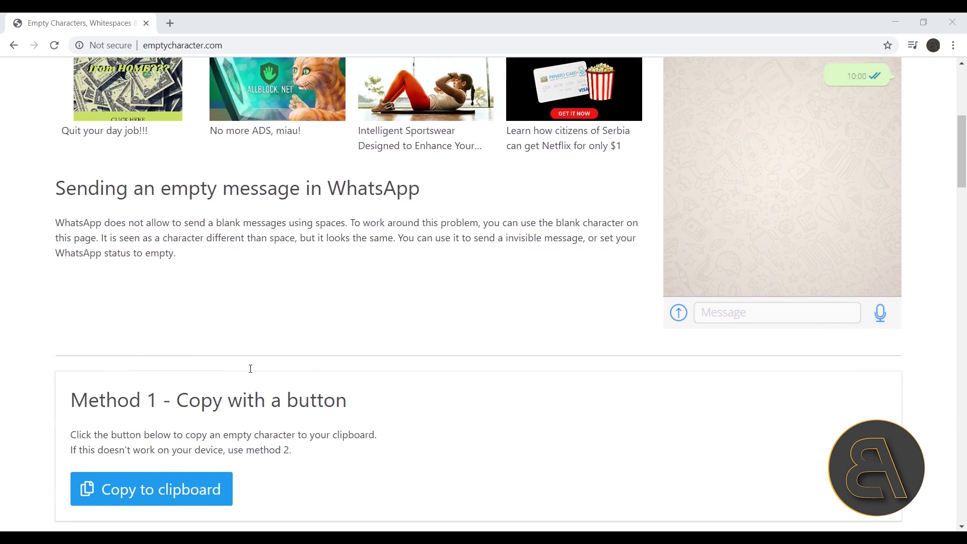
left_click(142, 498)
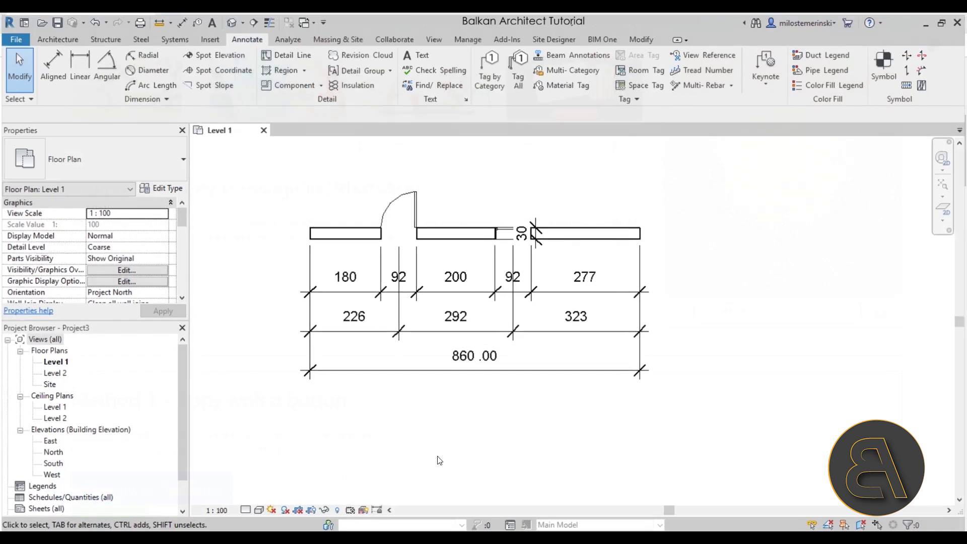
Step: Delete the .00 from the 860 .00 replacement text so the dimension reads 860
left_click(481, 350)
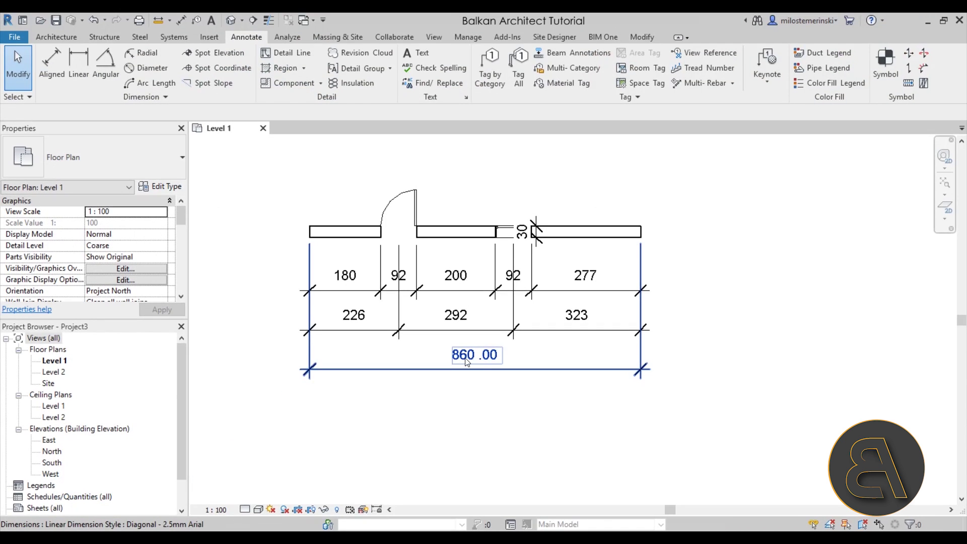
left_click(467, 361)
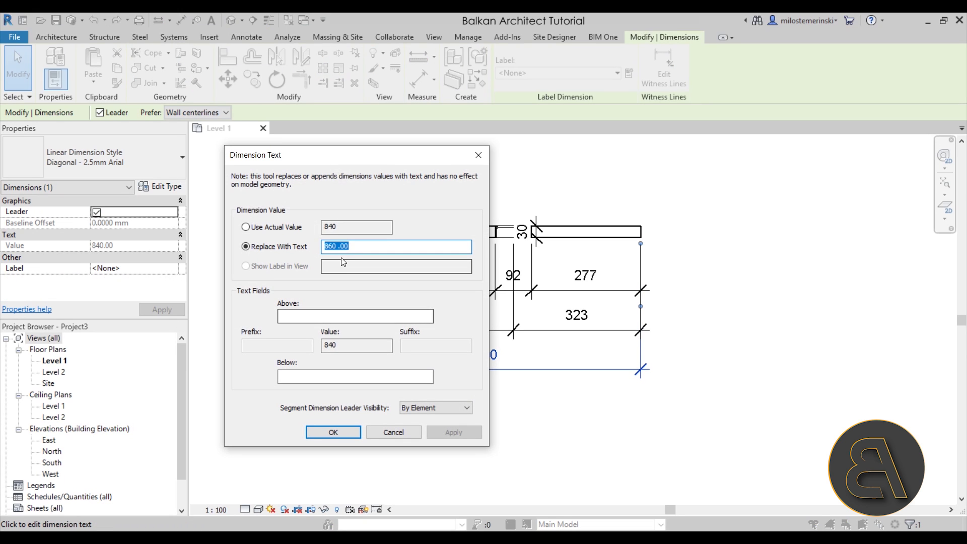
left_click(350, 246)
left_click_drag(351, 247, 337, 247)
left_click(349, 246)
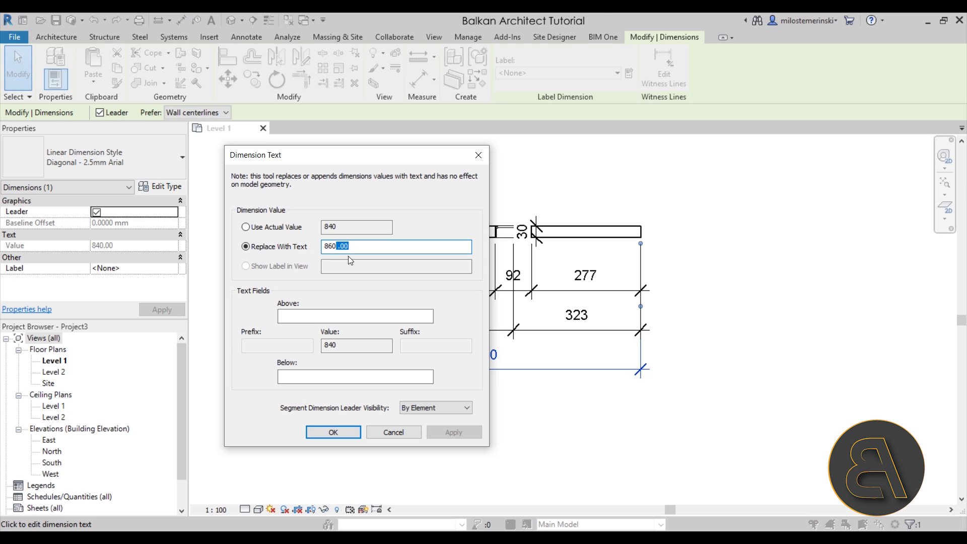
key("Delete")
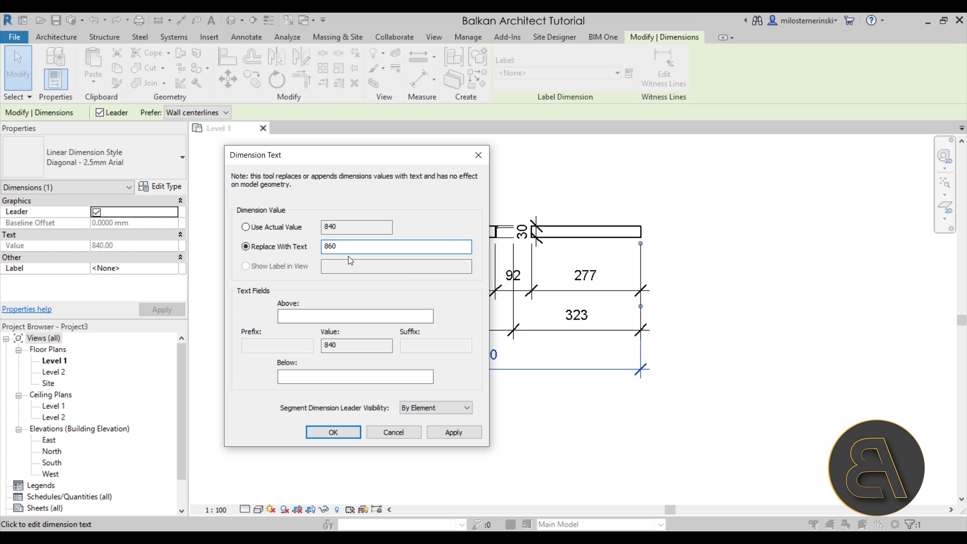
left_click(451, 432)
left_click(358, 433)
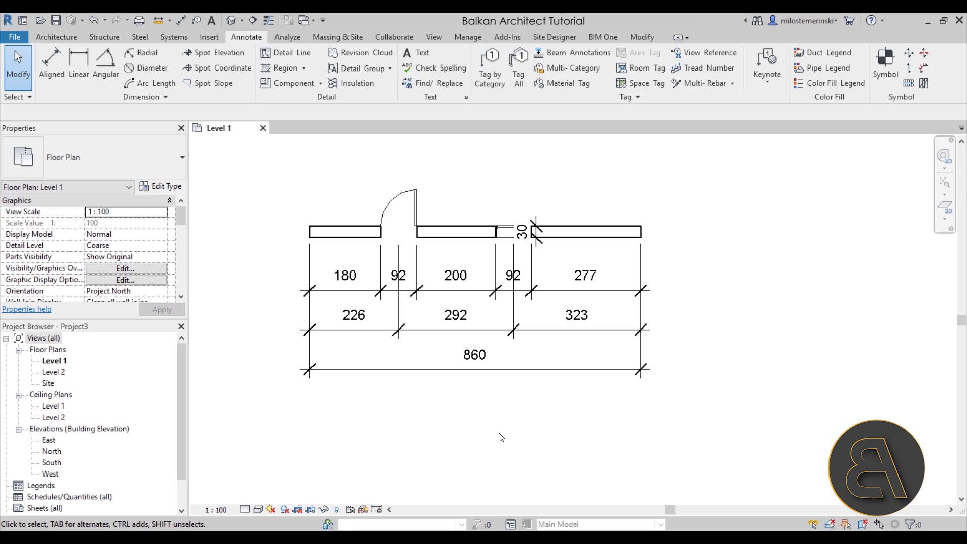
Step: Reframe the floor plan and select the 860 overall dimension
middle_click_drag(333, 408, 330, 428)
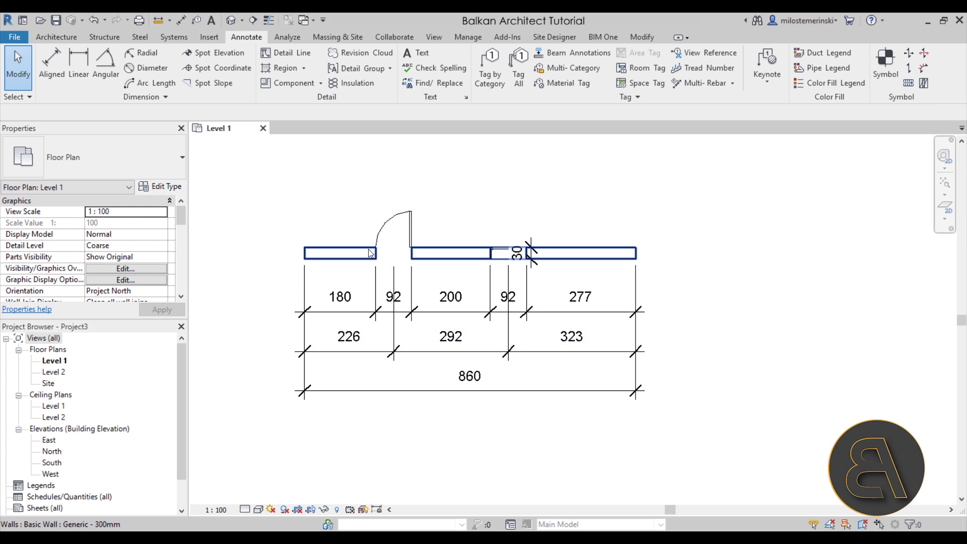
scroll(393, 348, "up", 3)
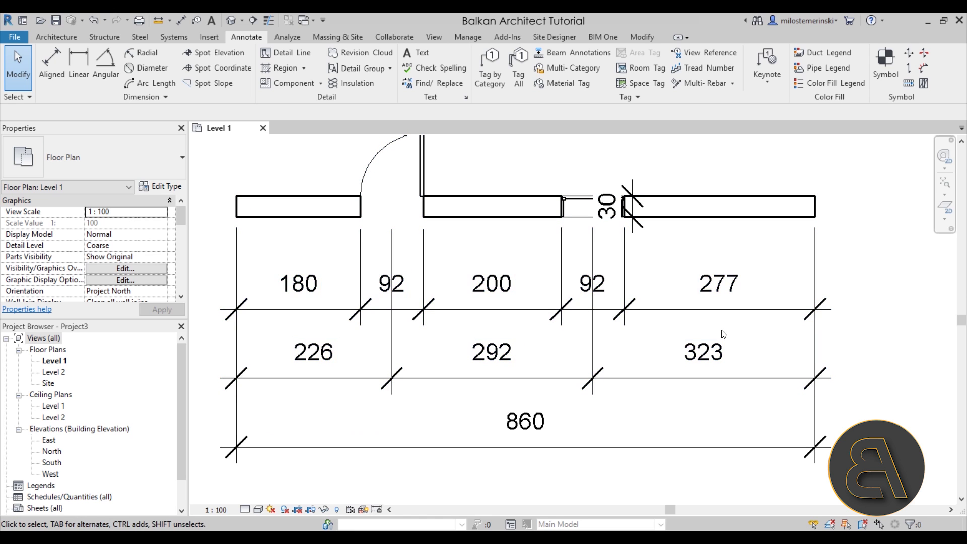
scroll(319, 308, "down", 3)
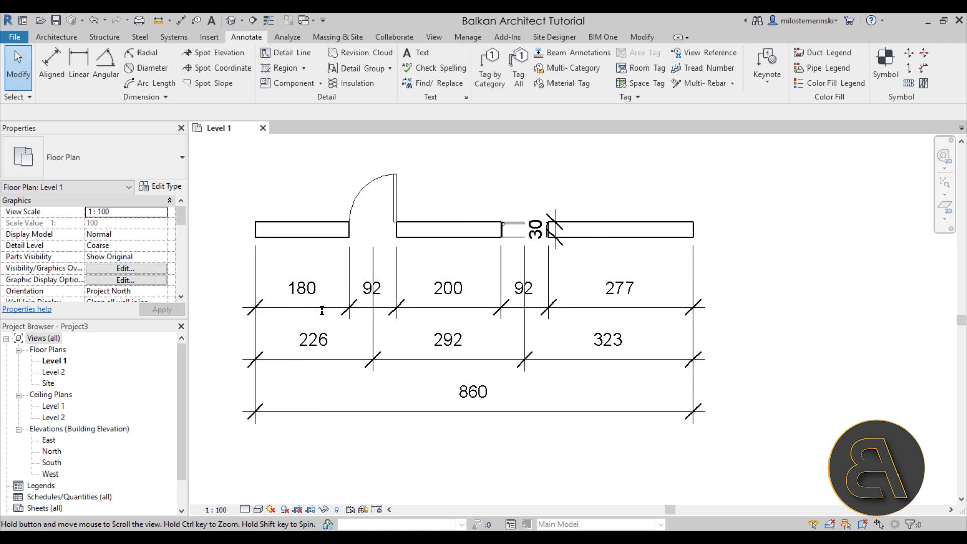
mouse_move(460, 406)
middle_mouse_down()
mouse_move(459, 395)
mouse_move(448, 413)
middle_mouse_up()
left_click(448, 413)
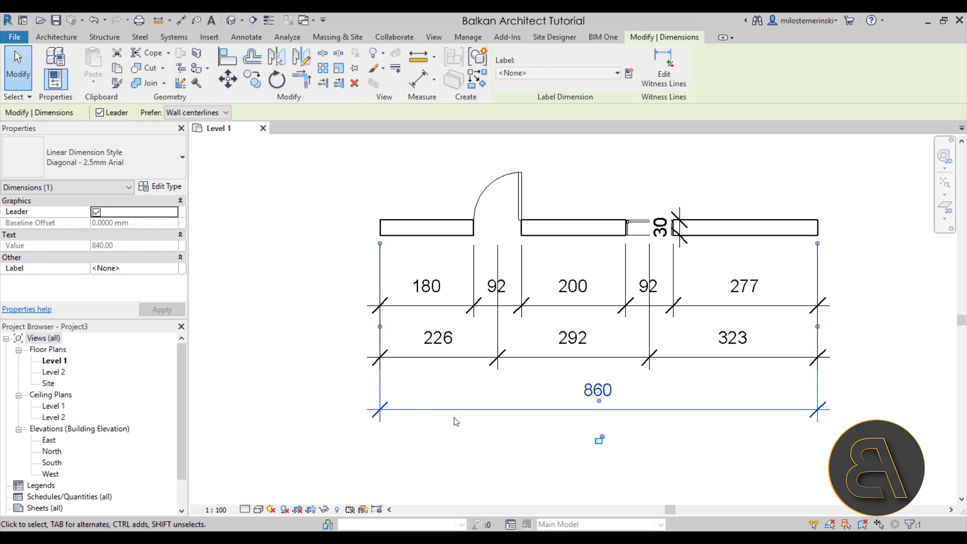
Step: Set the dimension type's Witness Line Control to Fixed to Dimension Line
left_click(160, 186)
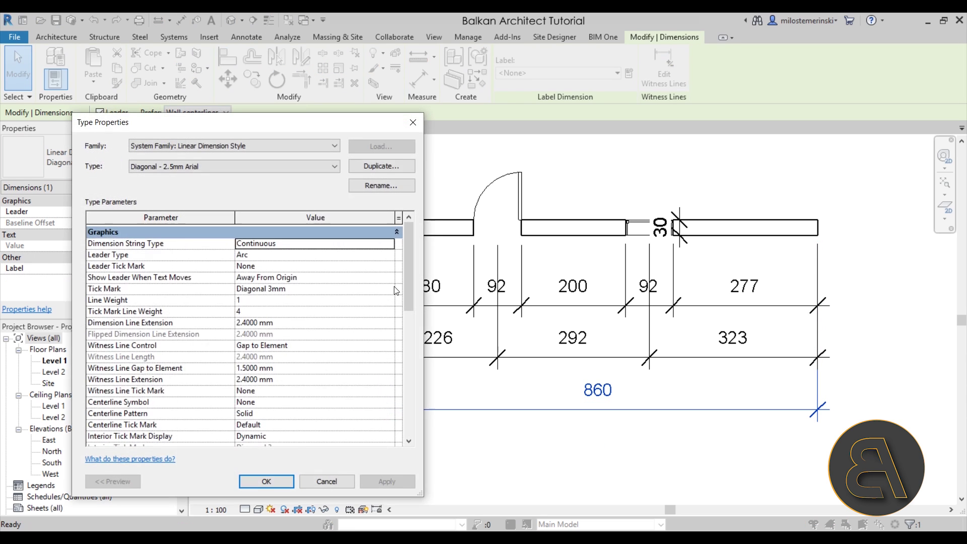
scroll(392, 313, "down", 5)
scroll(392, 314, "up", 5)
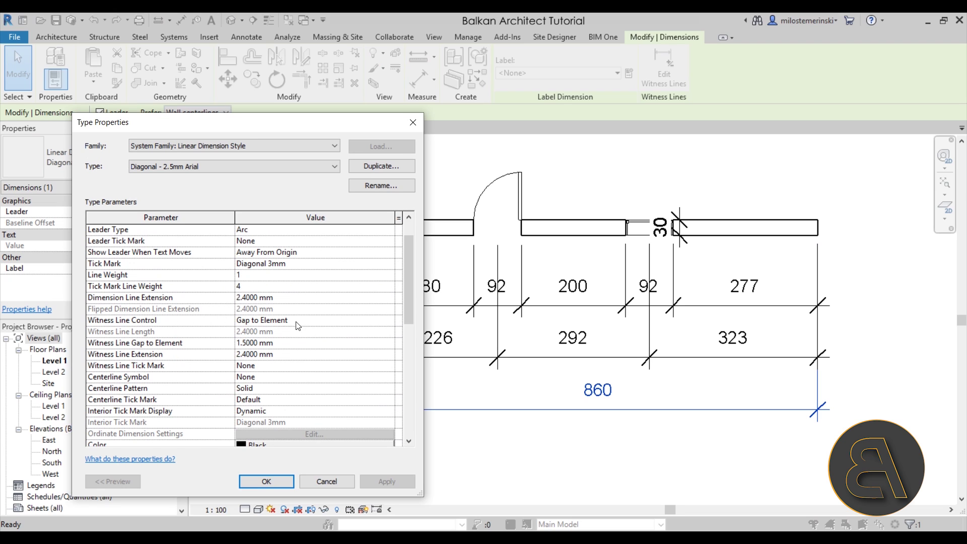
left_click(391, 321)
left_click(390, 320)
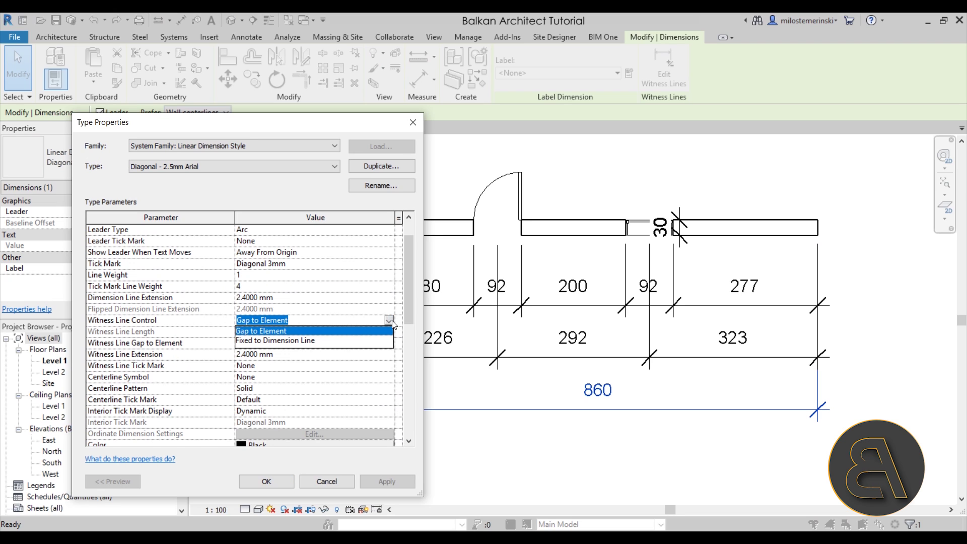
left_click(255, 340)
left_click(386, 481)
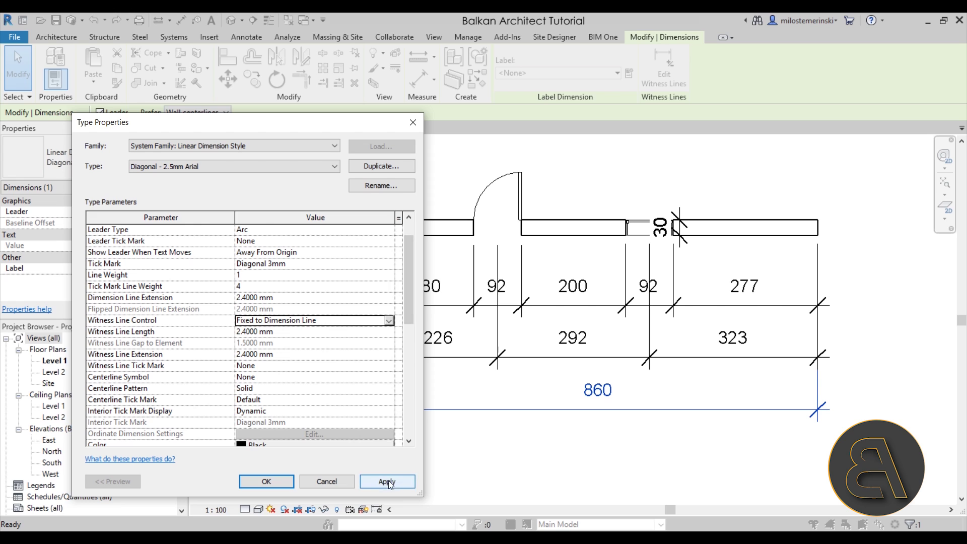
left_click(266, 481)
Step: Pan the plan and select the top 180/92/200/92/277 dimension string
left_click(503, 451)
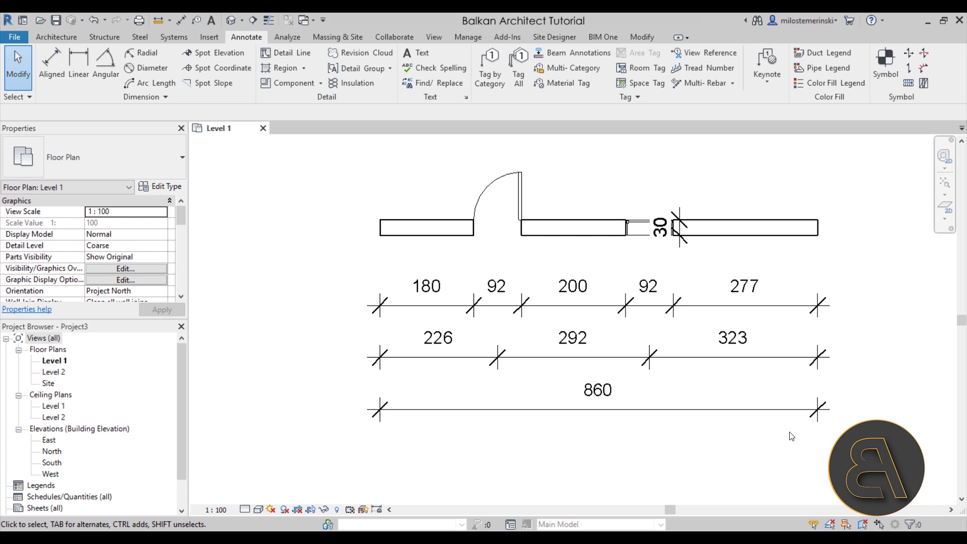
middle_click_drag(752, 433, 676, 436)
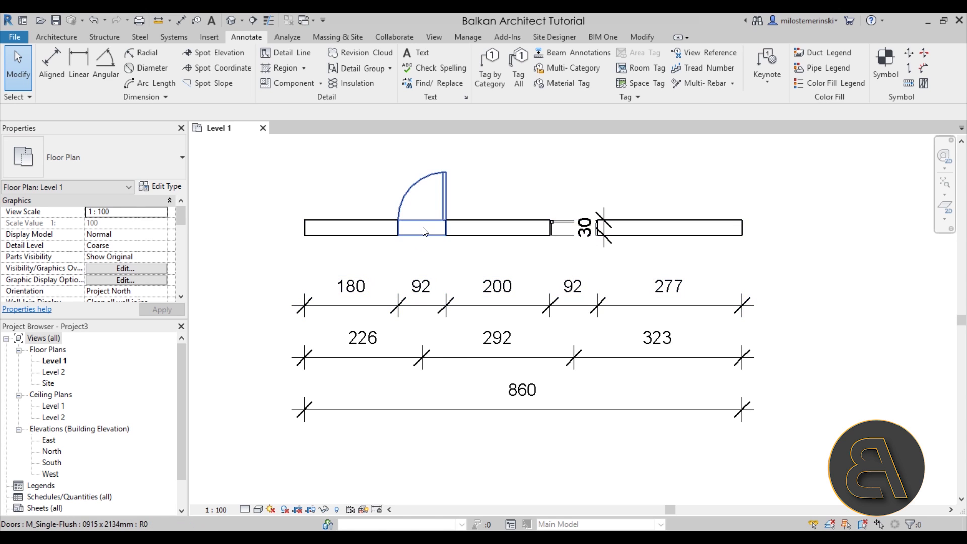
left_click(412, 278)
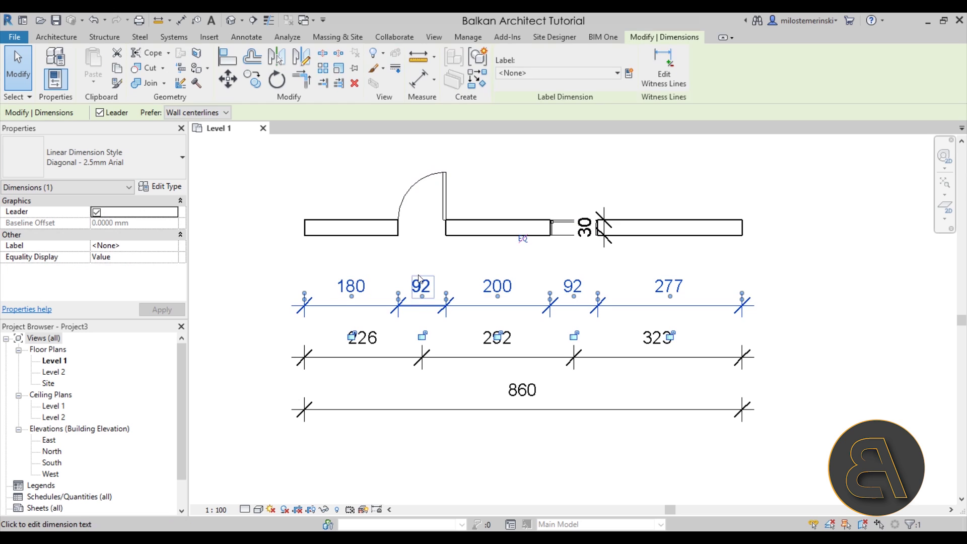
Step: Shift the view and reselect the top dimension string
left_click(453, 268)
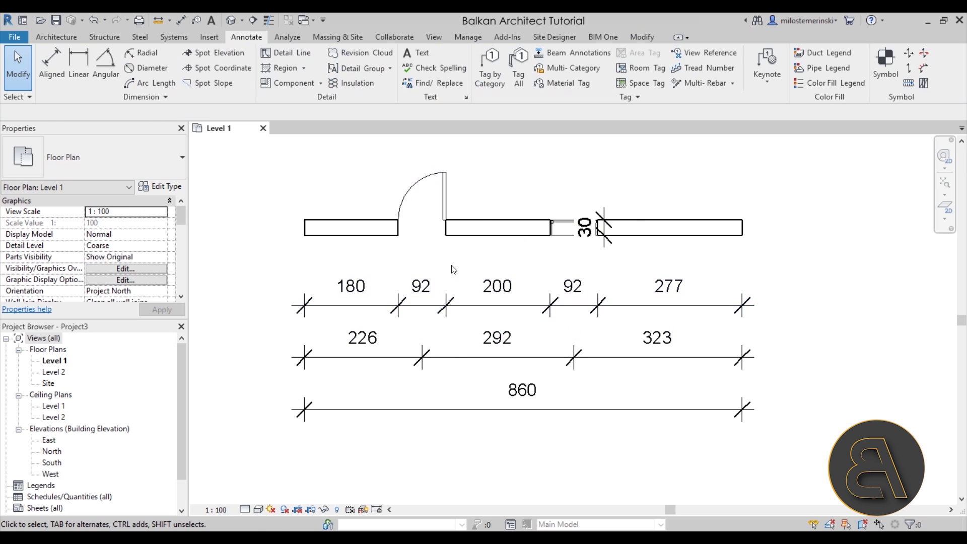
middle_click_drag(453, 268, 509, 274)
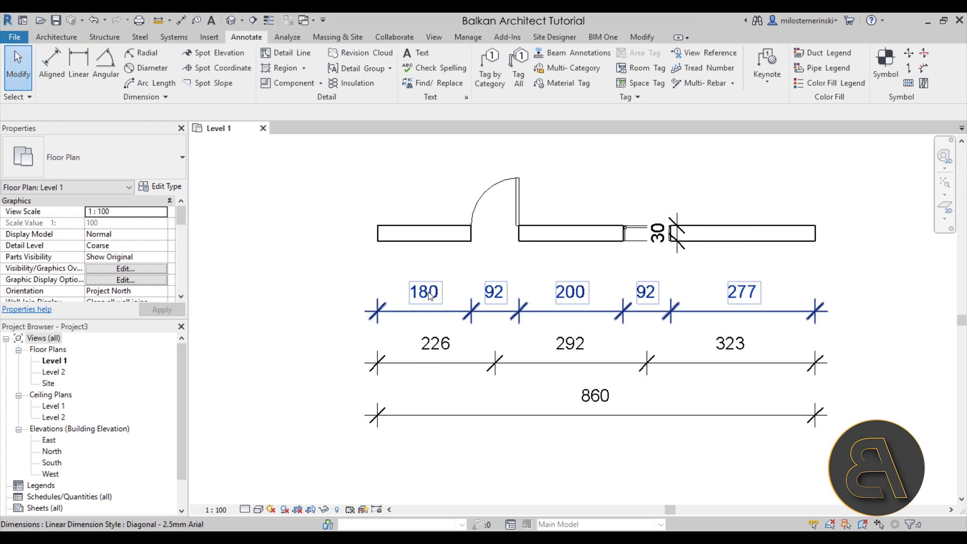
left_click(446, 292)
Step: Turn on Show Opening Height in the dimension type, adding 213 and 122 labels
left_click(162, 186)
scroll(344, 272, "down", 7)
scroll(335, 316, "down", 2)
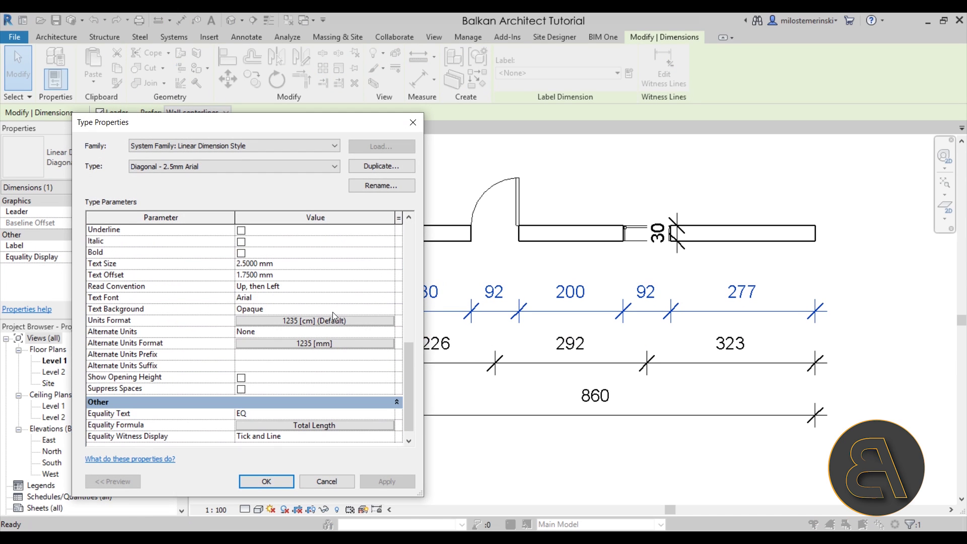
scroll(332, 316, "down", 1)
scroll(332, 315, "up", 6)
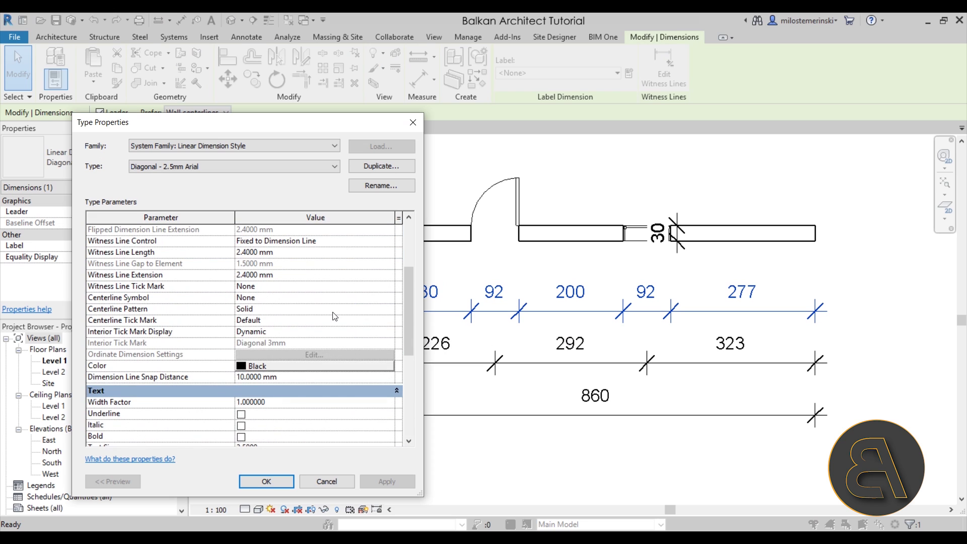
scroll(329, 315, "up", 3)
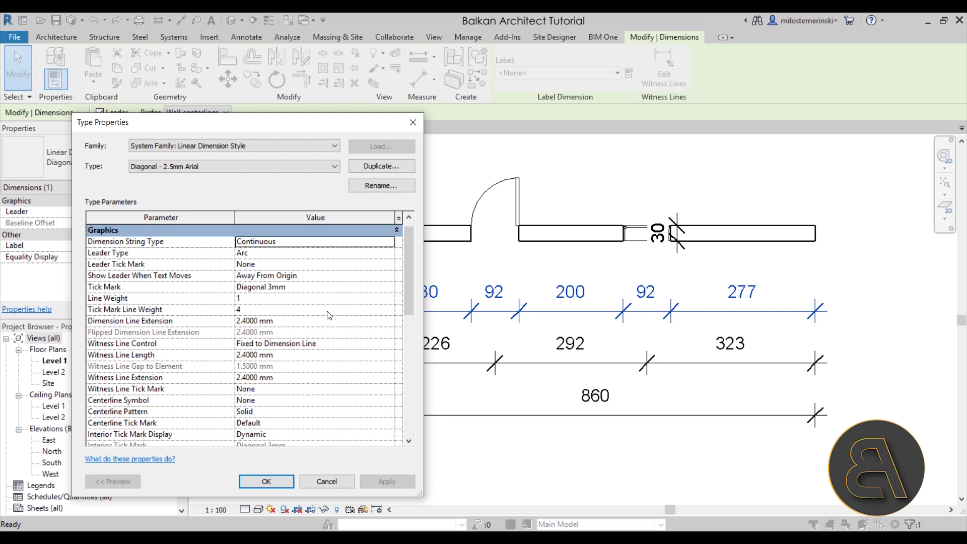
scroll(329, 315, "down", 2)
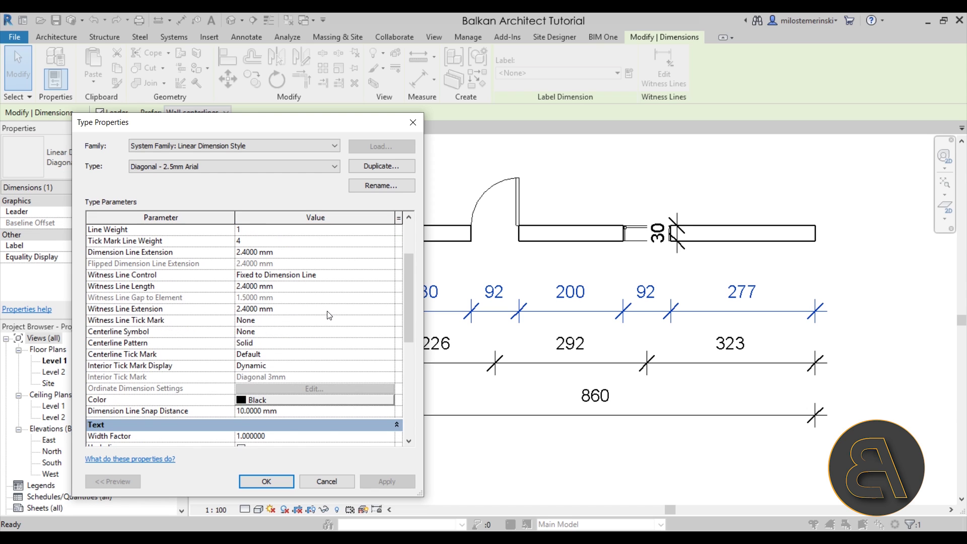
scroll(329, 315, "down", 5)
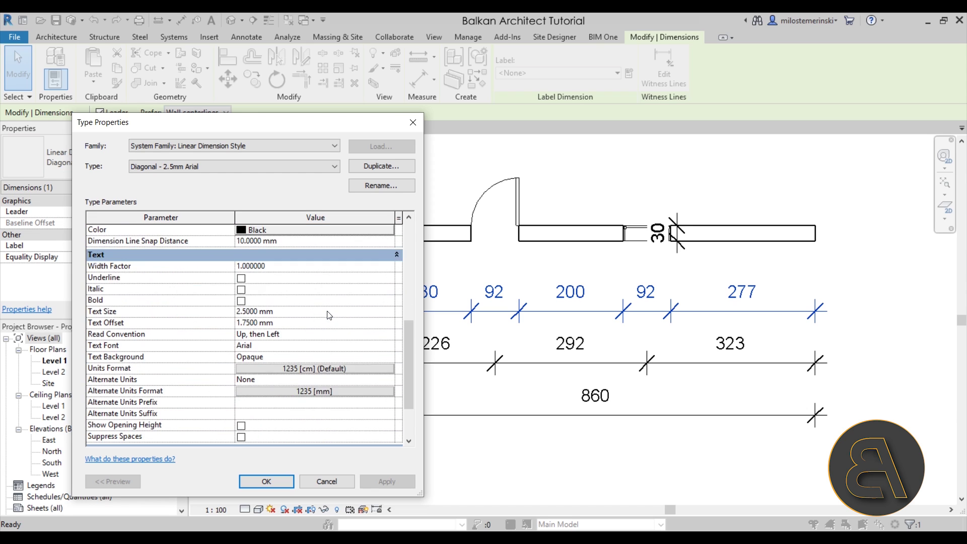
scroll(330, 315, "down", 1)
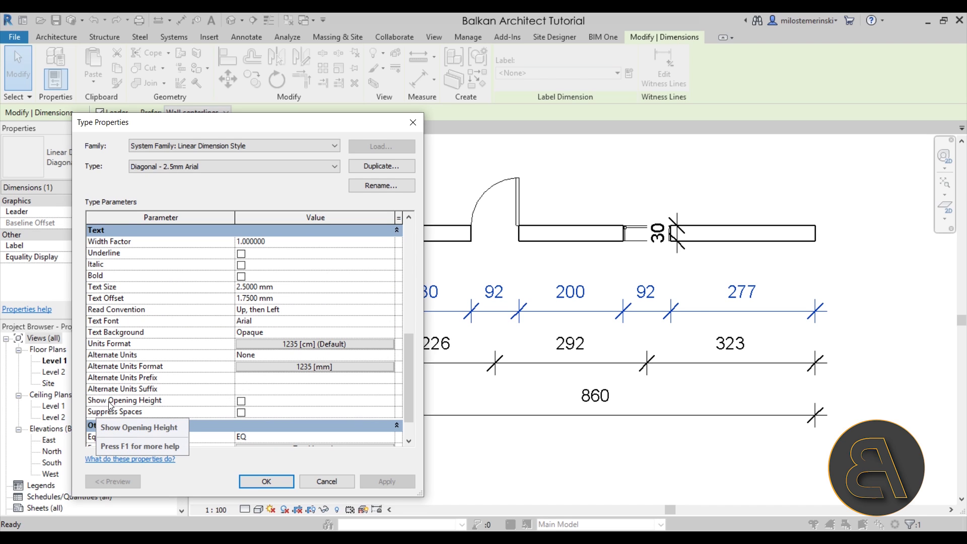
left_click(241, 401)
left_click(388, 482)
left_click(287, 482)
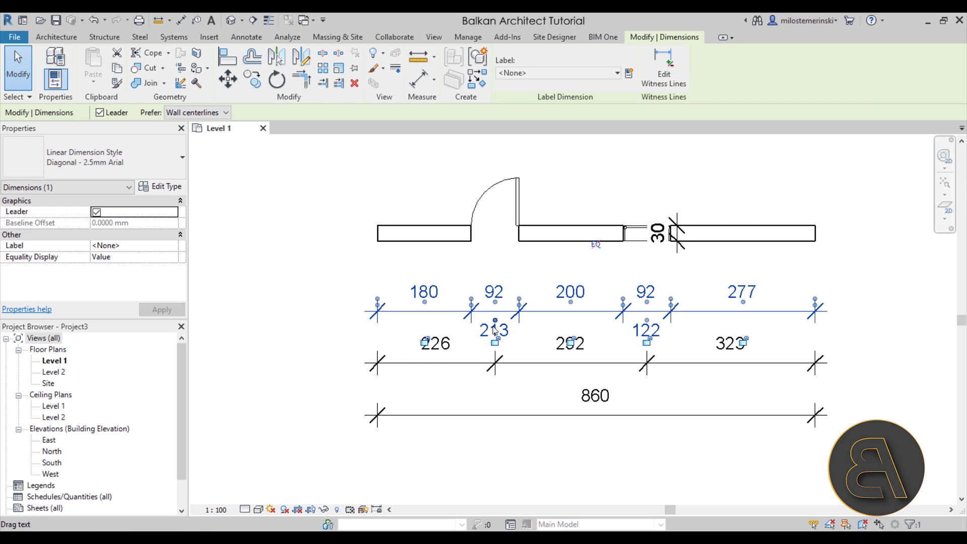
Step: Move the 213 and 122 labels above the dimension line and turn off their leaders
scroll(503, 337, "up", 3)
key("Escape")
left_click(487, 326)
scroll(453, 383, "down", 2)
left_click_drag(441, 395, 446, 281)
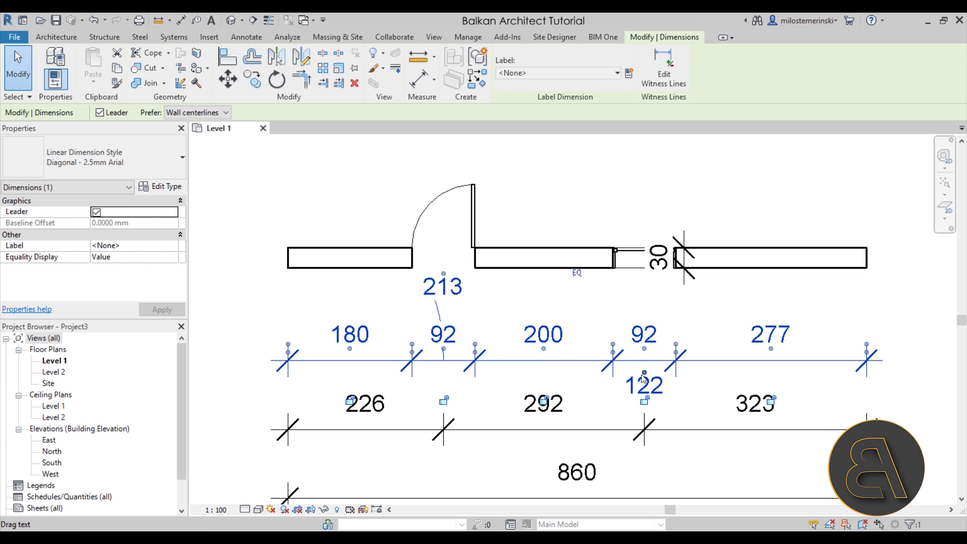
left_click_drag(645, 373, 645, 280)
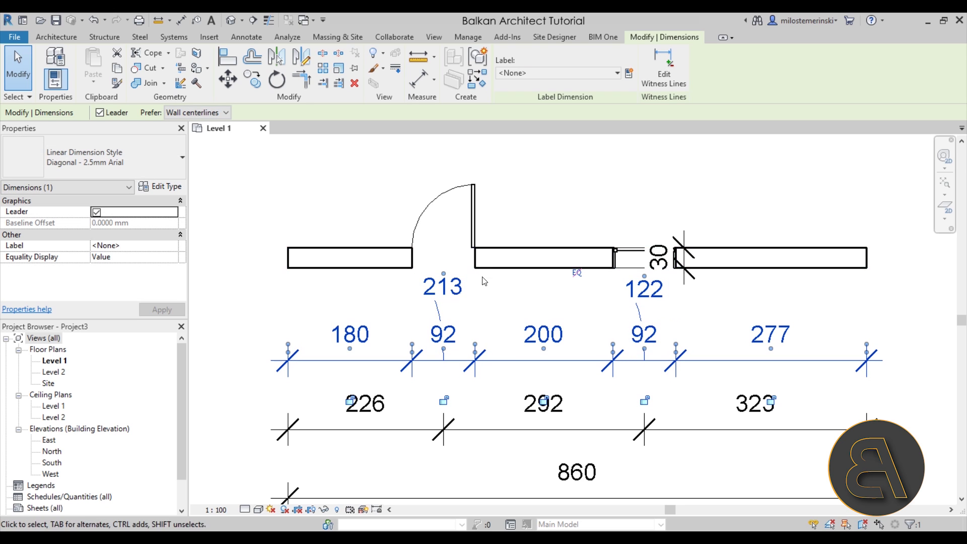
left_click(96, 212)
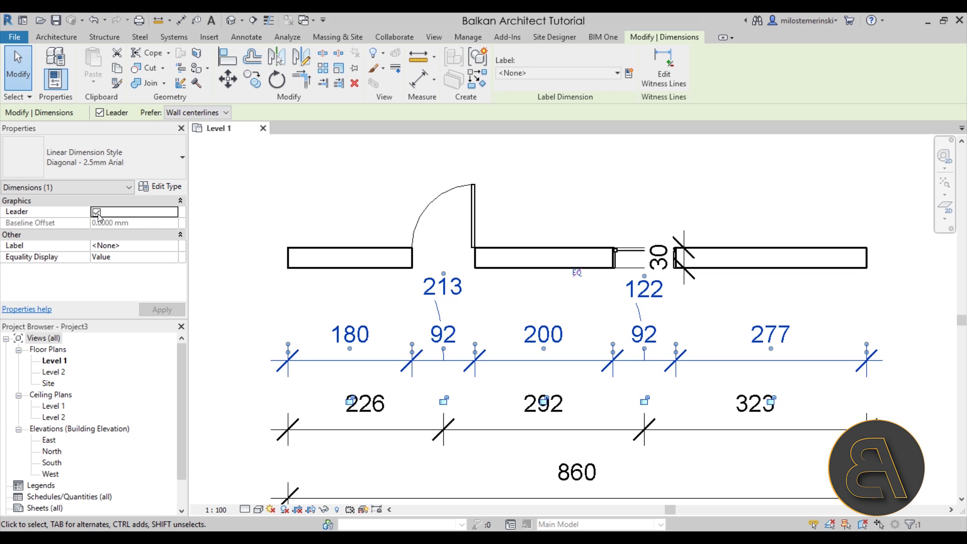
Step: Place 213 inside the door opening and 122 above the window opening
left_click(494, 315)
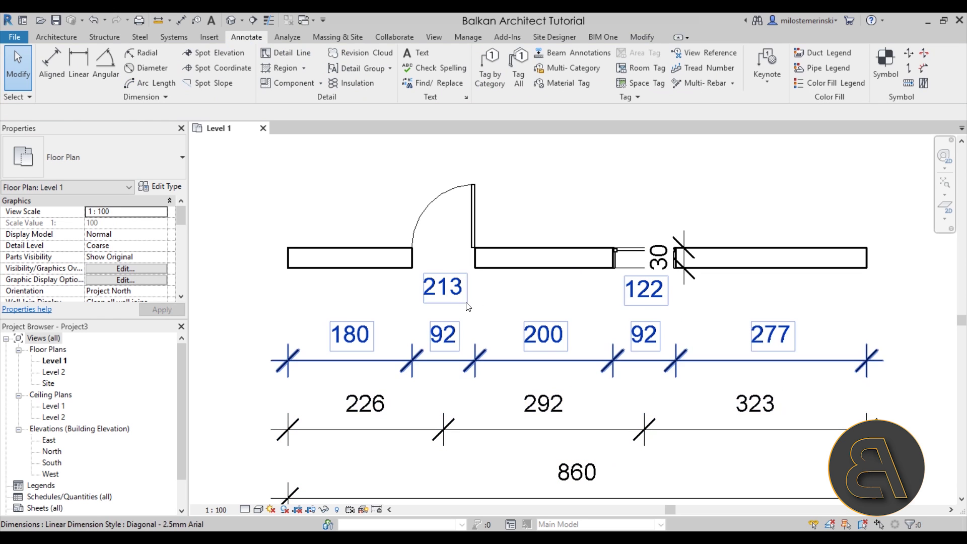
left_click(451, 297)
left_click_drag(443, 274, 444, 227)
left_click_drag(644, 289, 646, 221)
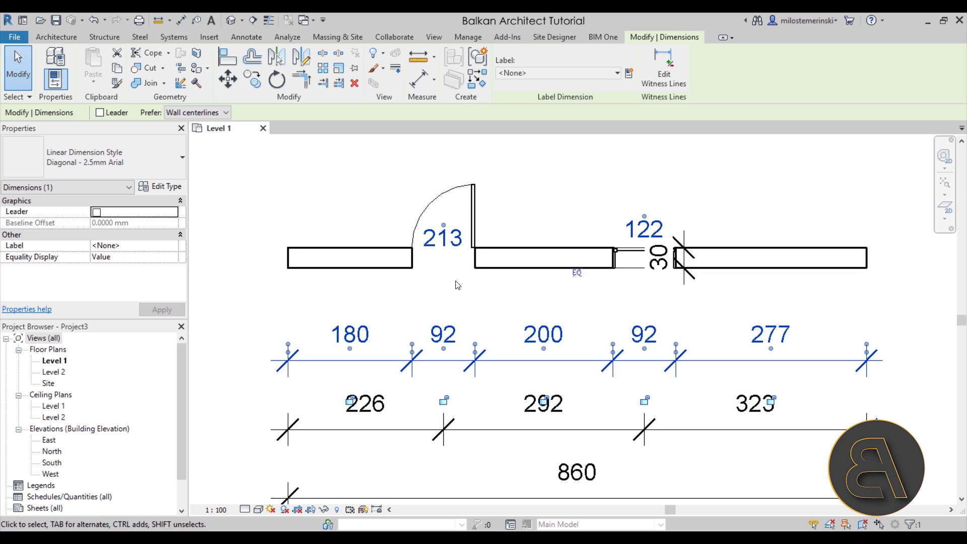
left_click(362, 461)
scroll(362, 461, "down", 2)
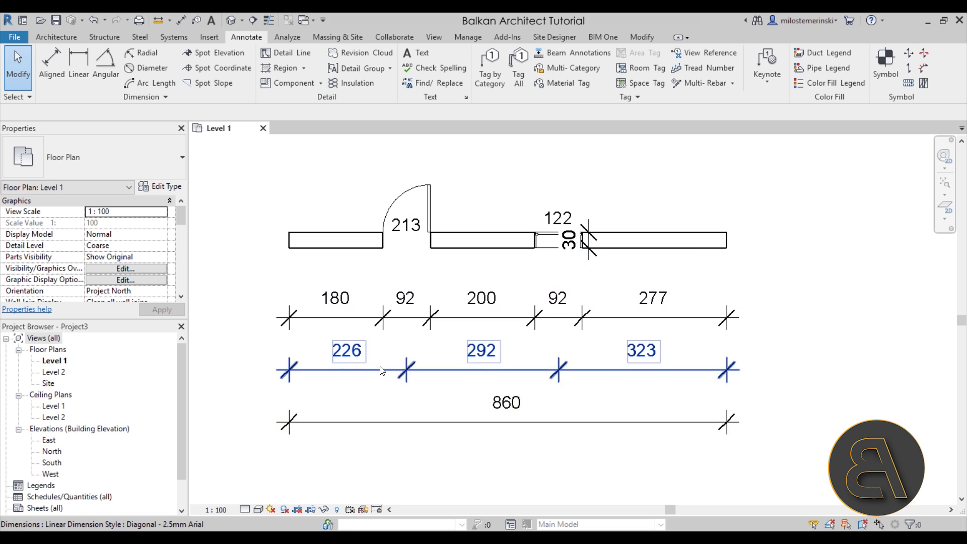
middle_click_drag(358, 384, 474, 373)
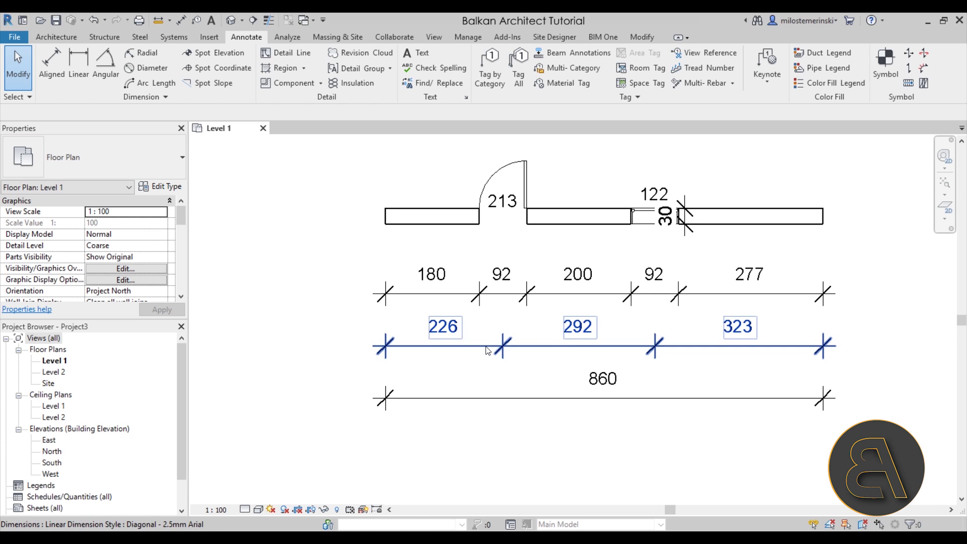
left_click(501, 352)
left_click(159, 186)
scroll(370, 292, "down", 2)
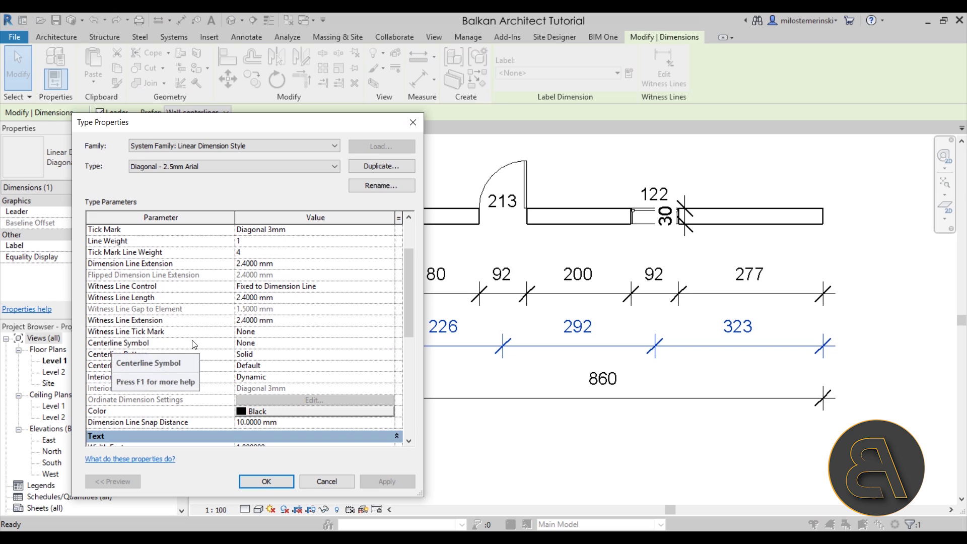
left_click(249, 343)
left_click(249, 343)
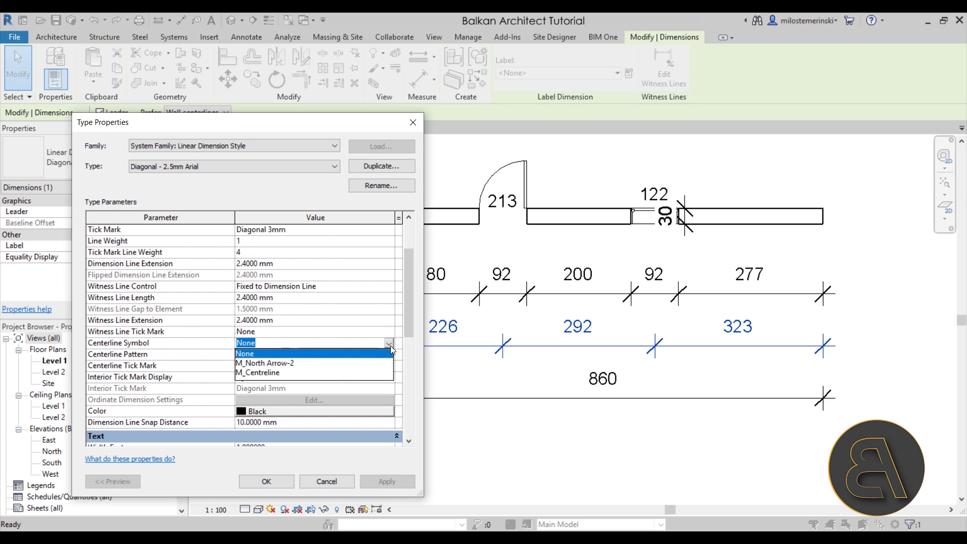
left_click(251, 373)
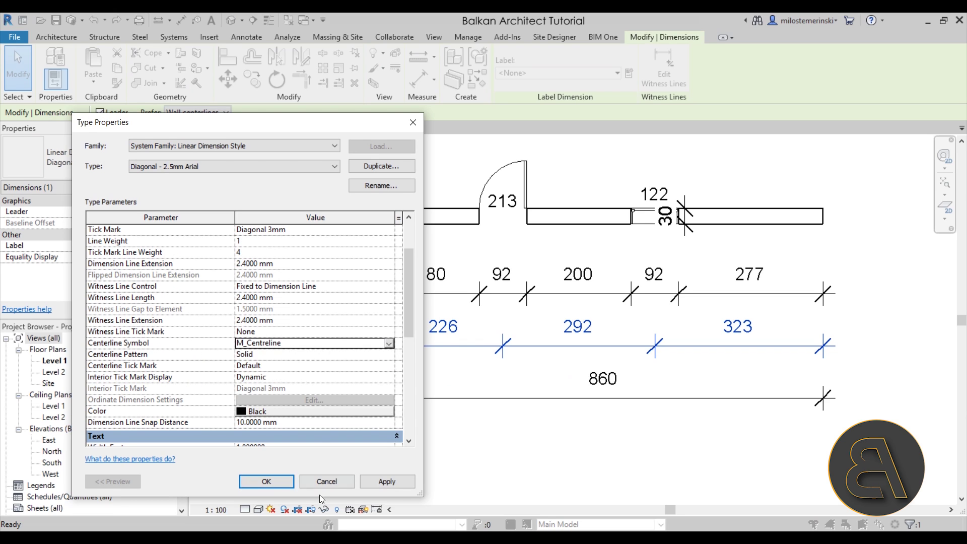
left_click(387, 481)
left_click(266, 481)
key("Escape")
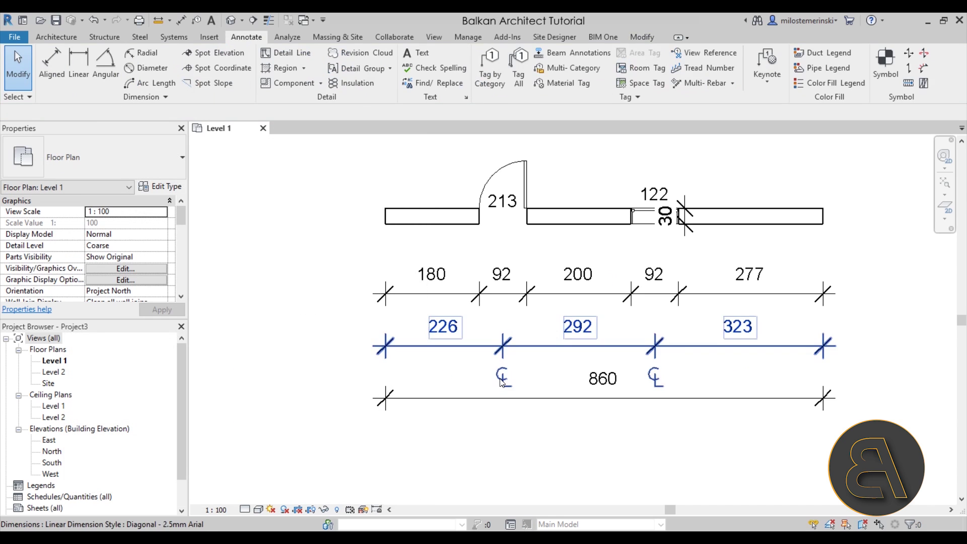
scroll(523, 381, "up", 3)
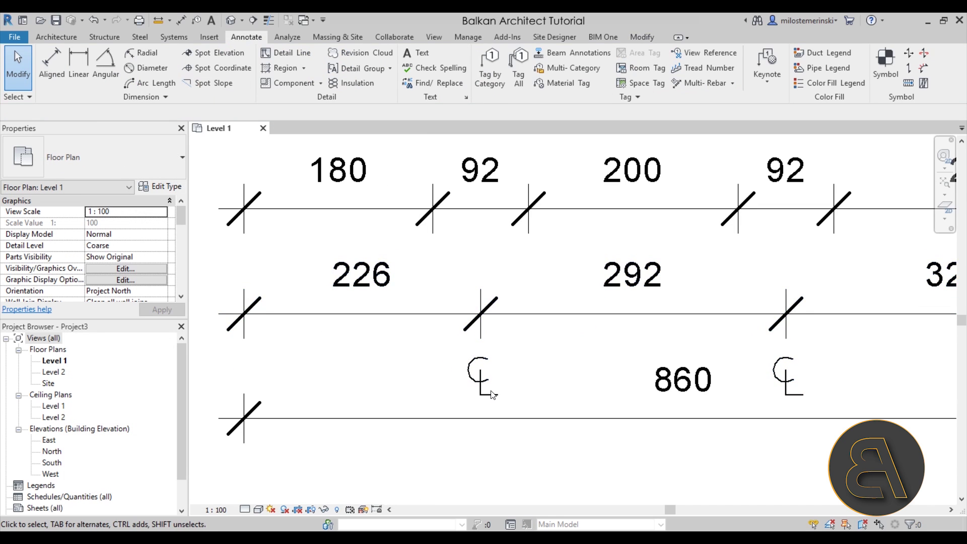
scroll(482, 398, "down", 3)
middle_click_drag(484, 409, 452, 445)
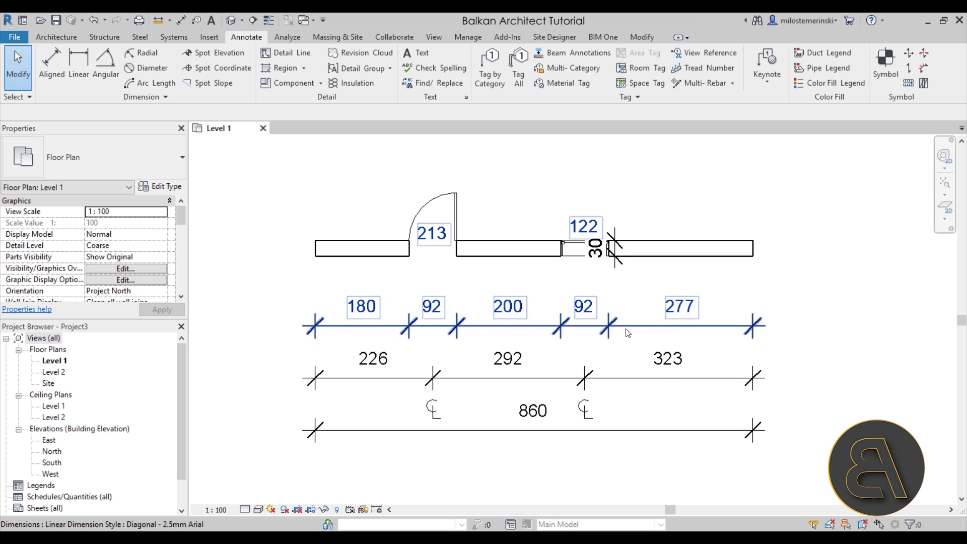
Step: Drag the 226/292/323 dimension string to a new height
scroll(649, 322, "up", 2)
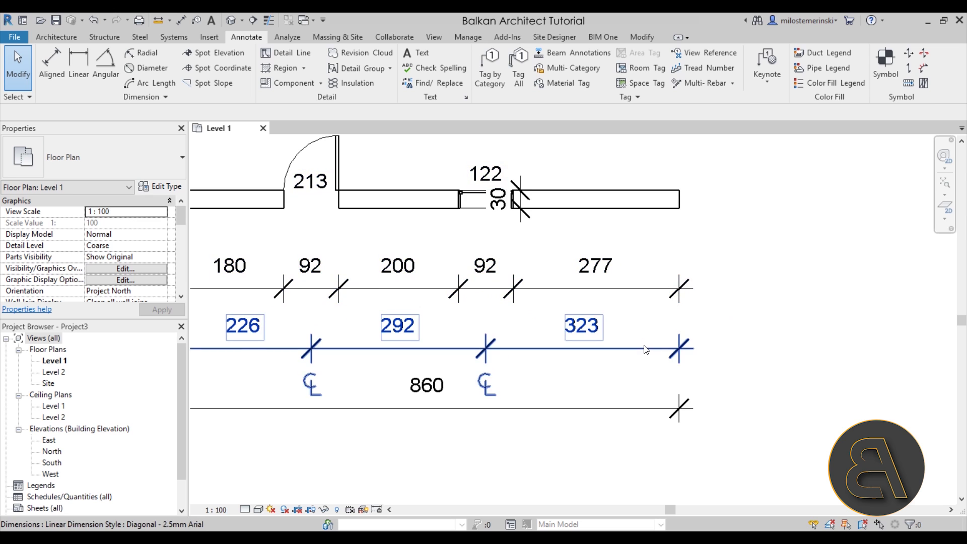
mouse_move(613, 356)
left_mouse_down()
mouse_move(615, 328)
mouse_move(617, 370)
mouse_move(629, 367)
mouse_move(628, 348)
left_mouse_up()
scroll(715, 358, "down", 2)
scroll(360, 340, "up", 1)
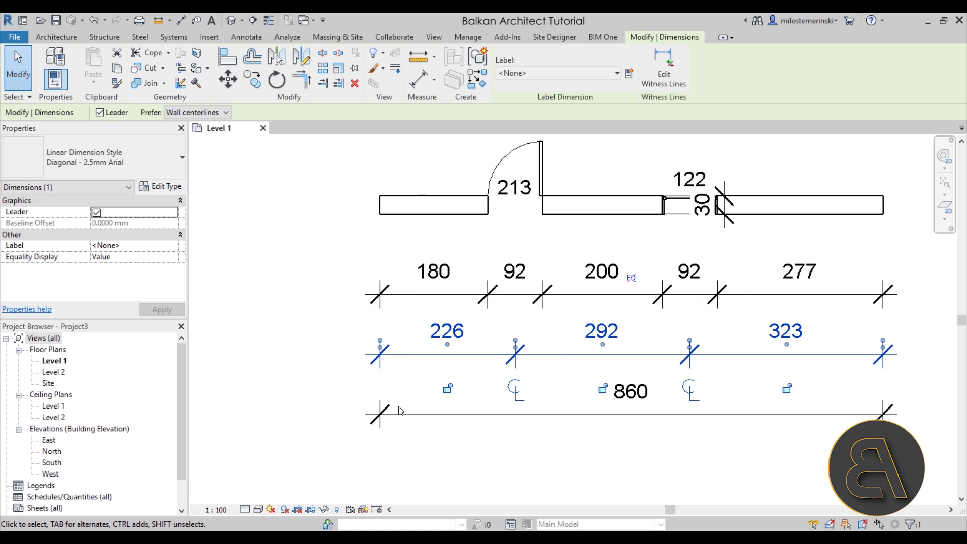
middle_click_drag(304, 389, 347, 388)
Step: Set the dimension type's Dimension Line Snap Distance to 7 mm
left_click(162, 186)
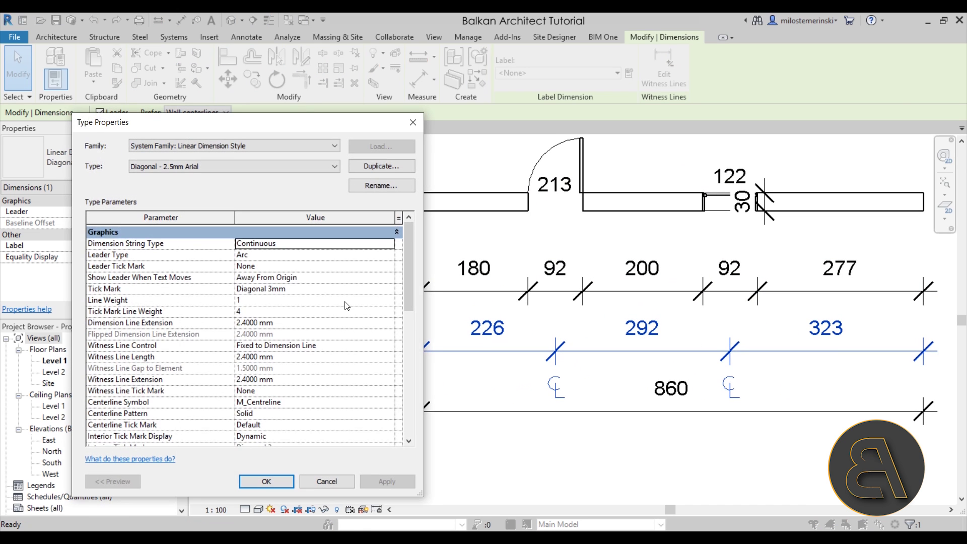
scroll(346, 306, "down", 4)
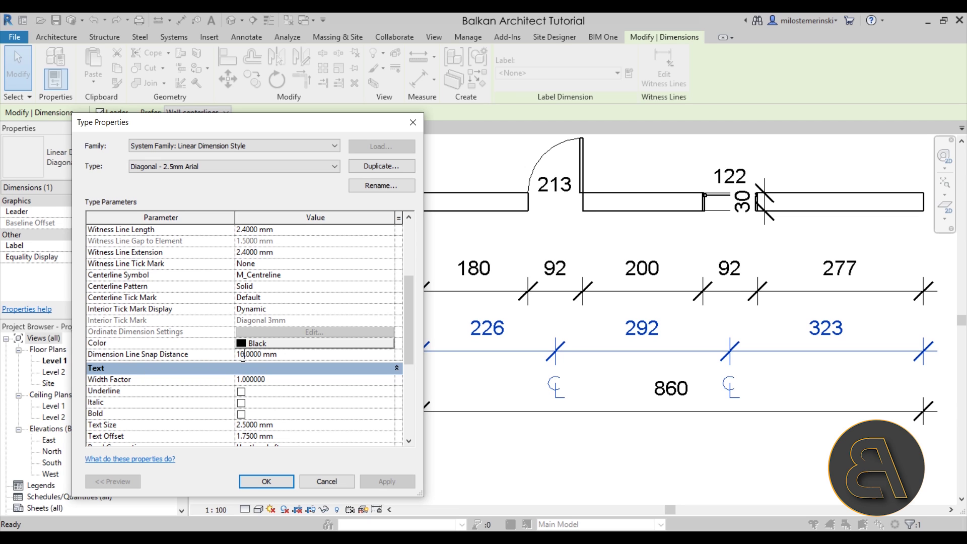
left_click_drag(244, 356, 238, 357)
type("7")
left_click(387, 480)
left_click(266, 481)
Step: Pull the 226/292/323 and 860 strings up so they snap into evenly spaced rows
left_click(416, 391)
scroll(596, 335, "up", 3)
left_click(596, 330)
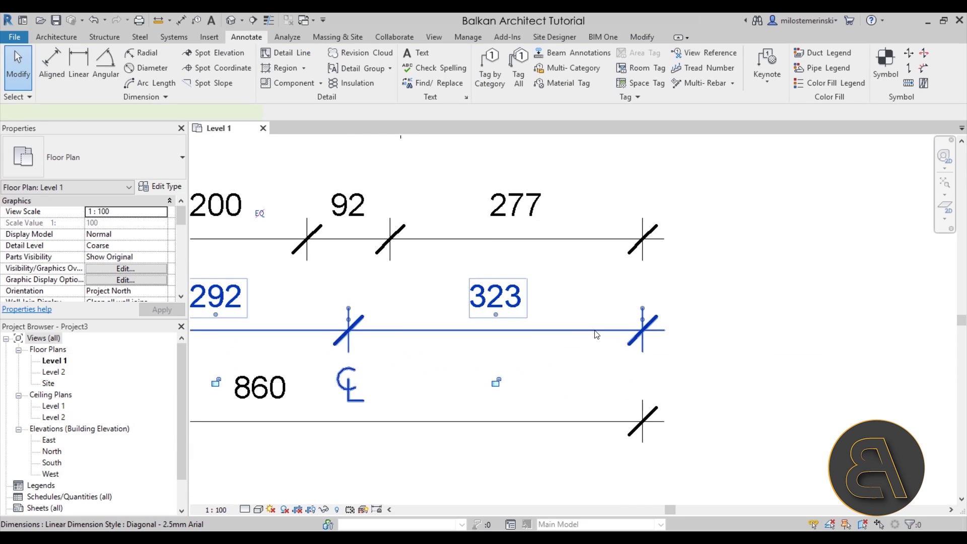
left_click_drag(596, 329, 615, 307)
left_click_drag(605, 427, 602, 363)
scroll(670, 367, "down", 4)
scroll(425, 421, "up", 3)
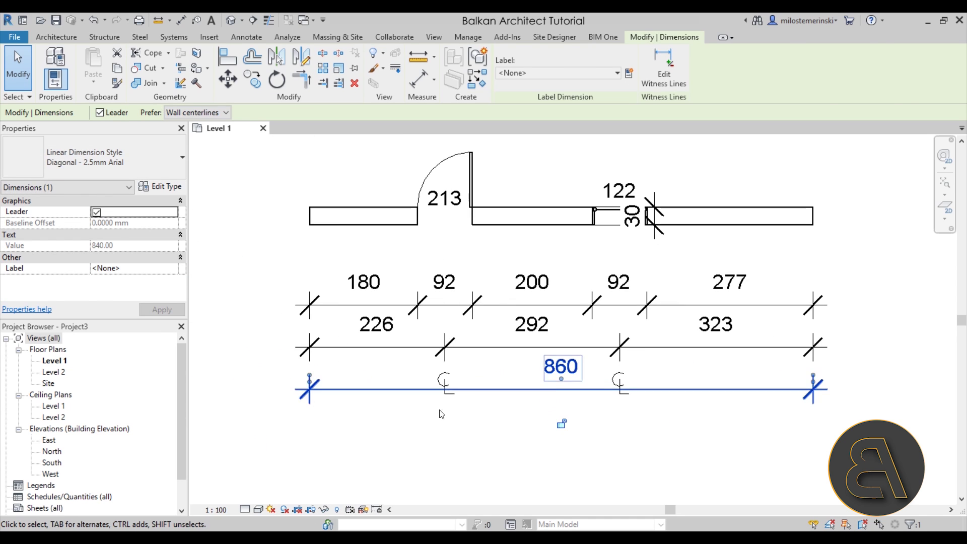
key("Escape")
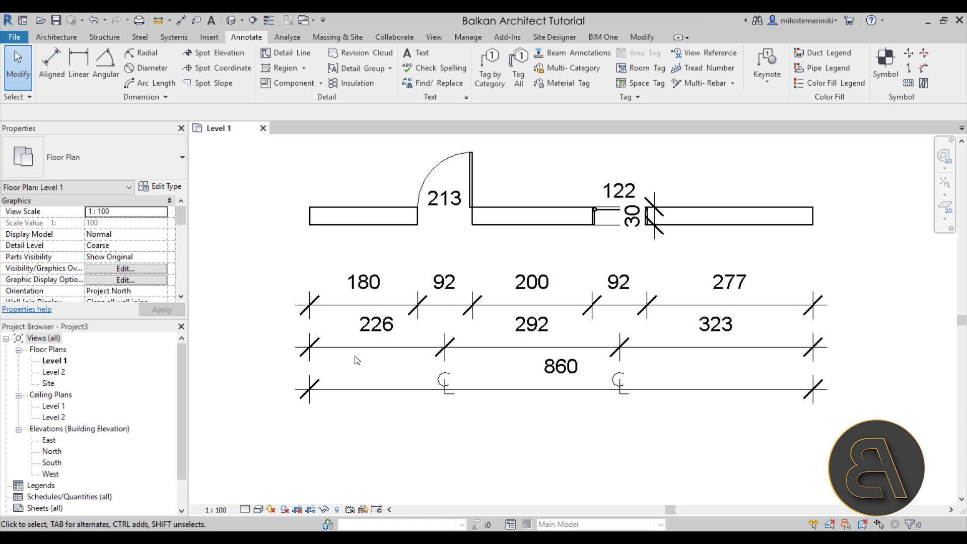
Step: Zoom and pan to the window, then select its 30 wall-thickness dimension
scroll(511, 450, "down", 2)
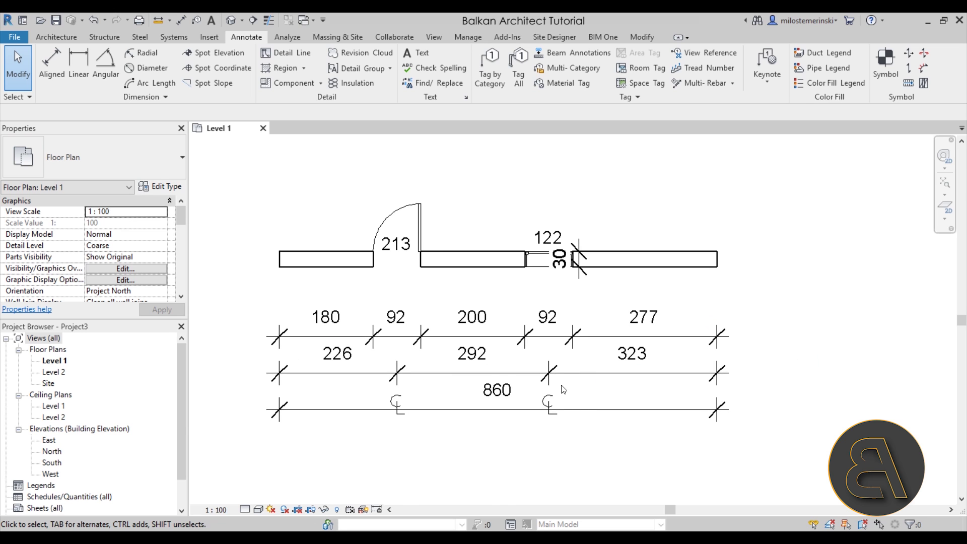
scroll(577, 325, "up", 5)
scroll(576, 320, "down", 4)
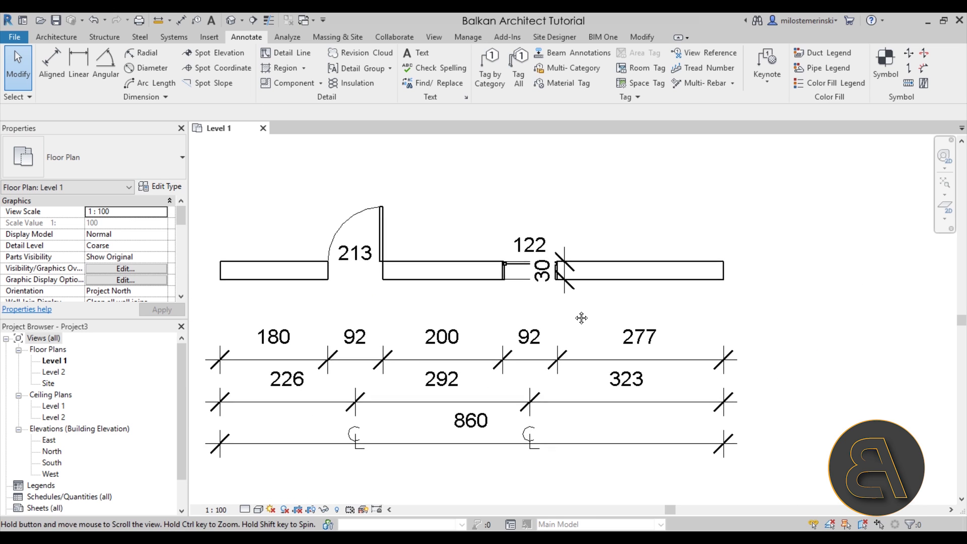
scroll(576, 315, "up", 3)
scroll(575, 299, "down", 3)
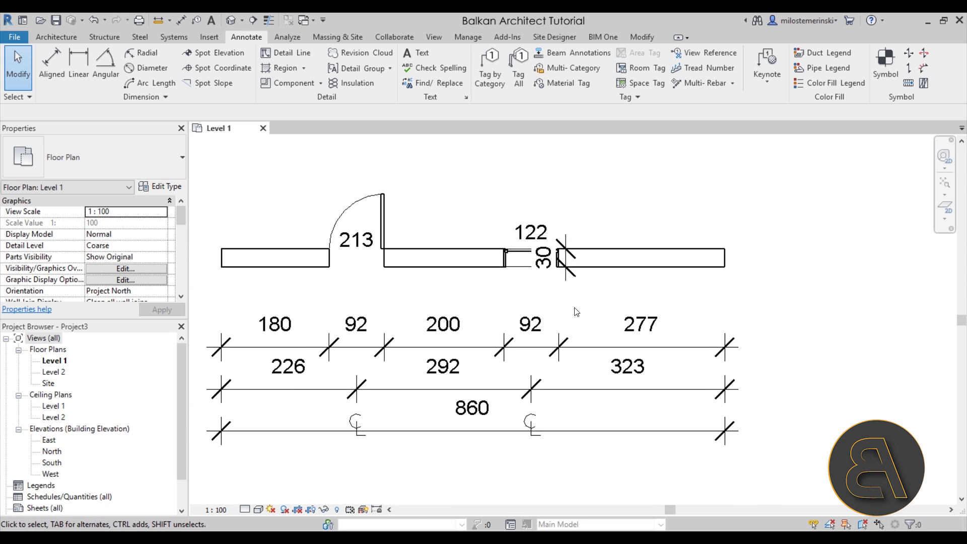
scroll(570, 307, "up", 4)
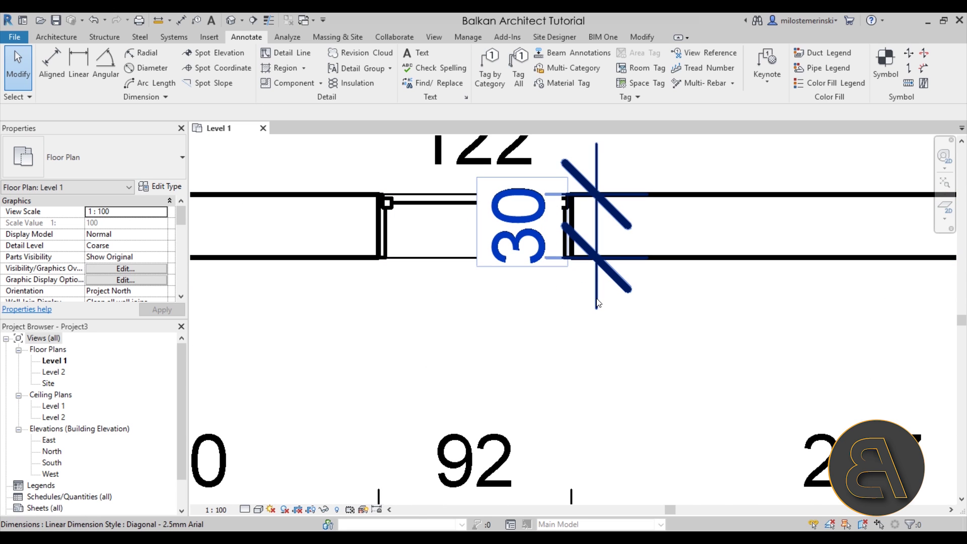
left_click(597, 302)
left_click(662, 346)
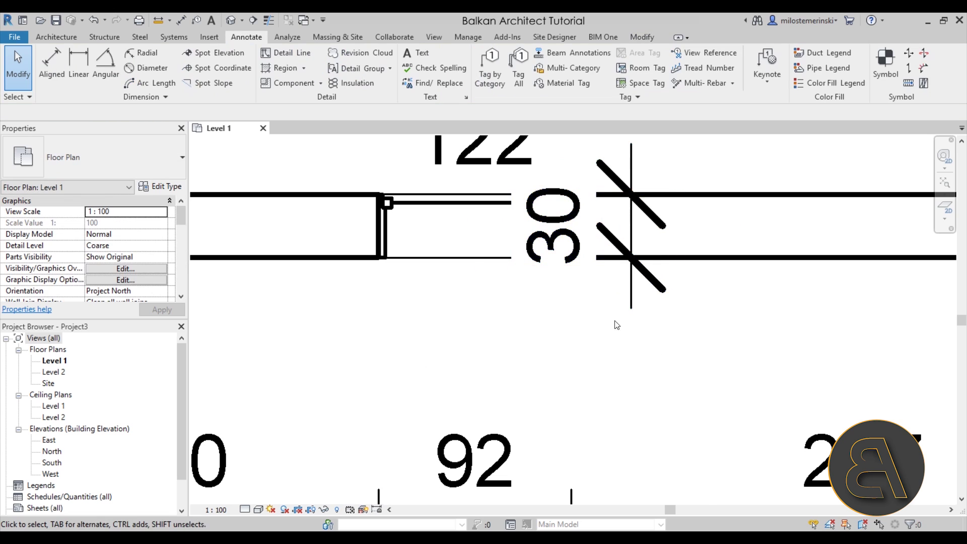
scroll(583, 348, "down", 3)
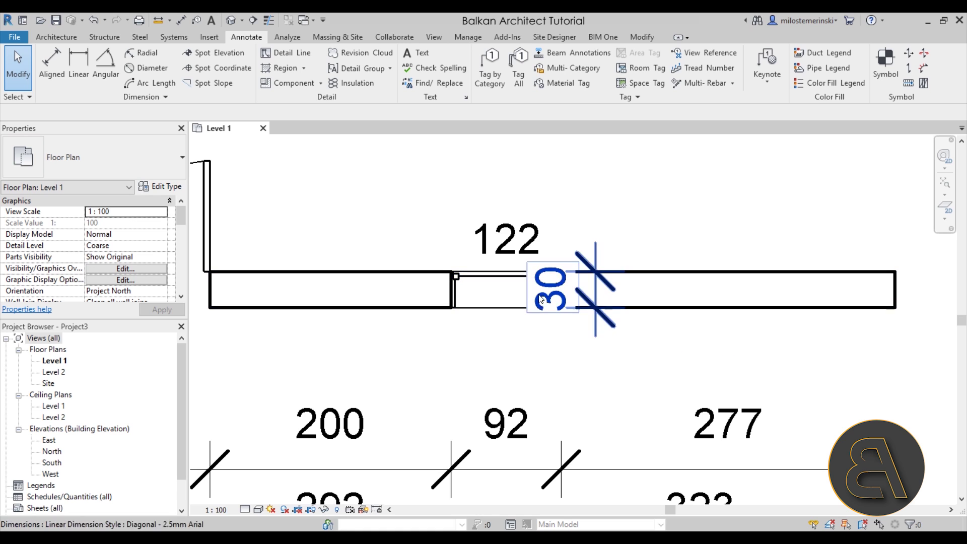
scroll(574, 297, "up", 2)
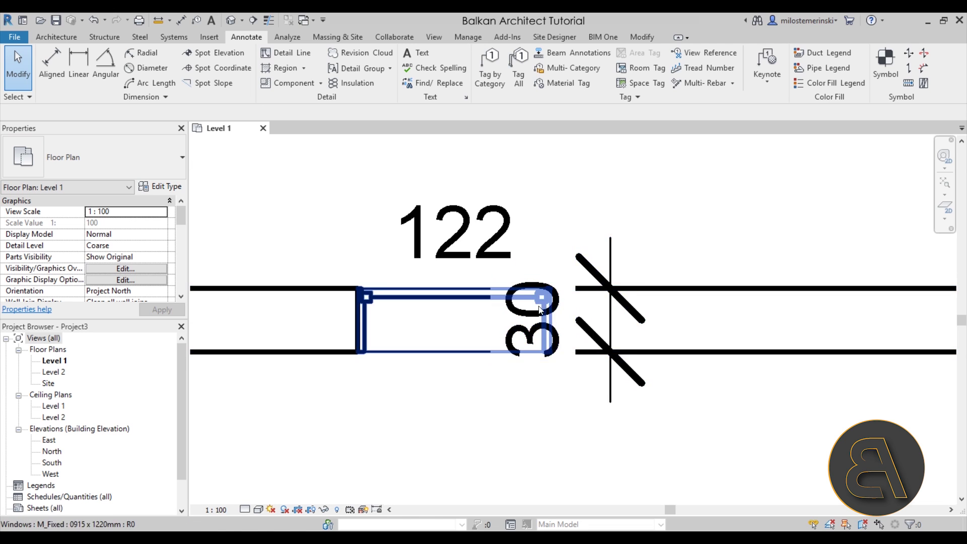
scroll(585, 338, "down", 3)
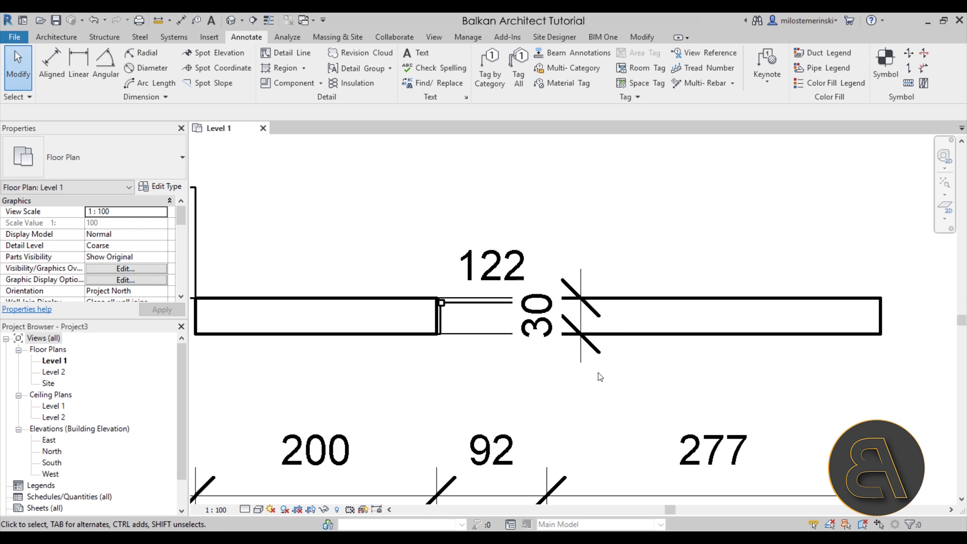
middle_click_drag(600, 371, 720, 346)
left_click(655, 284)
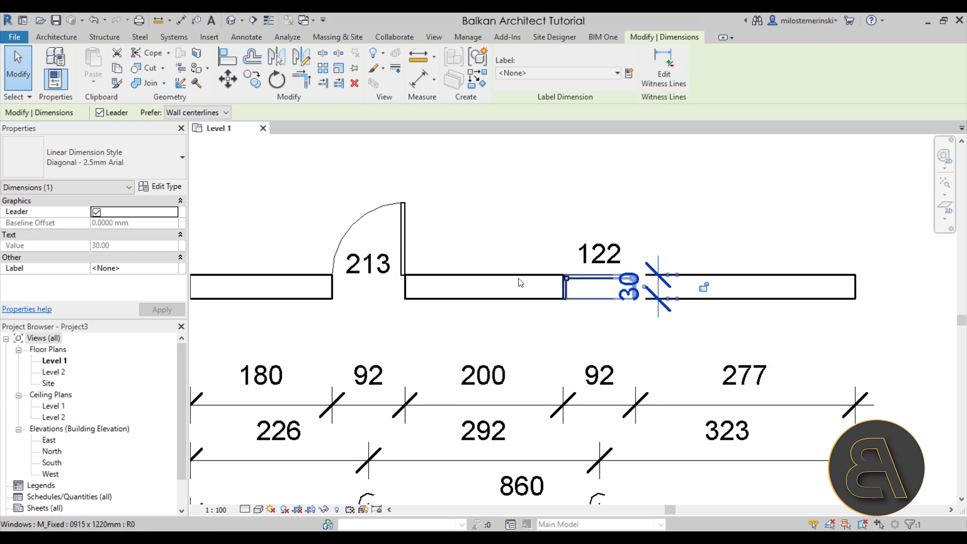
Step: Set the dimension type's Text Background to Transparent, apply it and close Type Properties
left_click(169, 187)
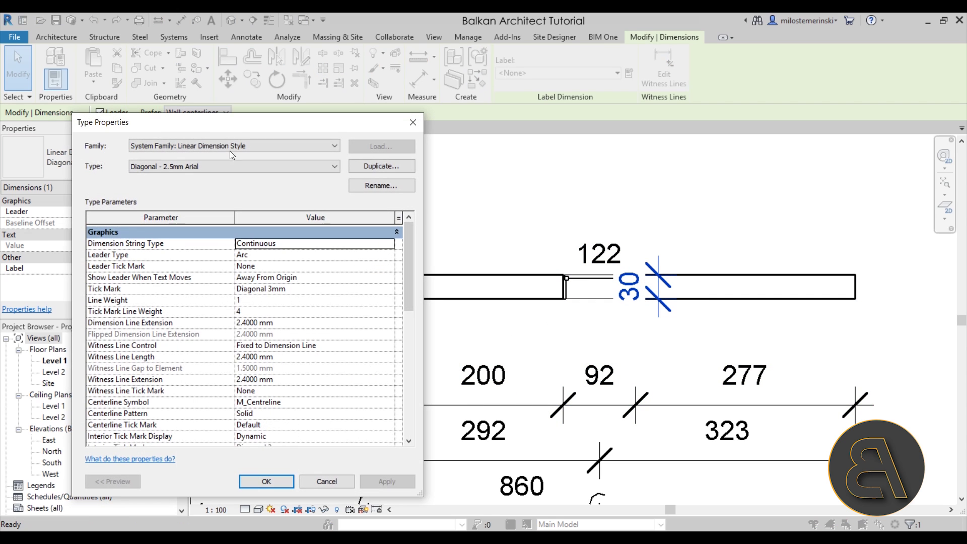
scroll(336, 319, "down", 4)
scroll(336, 318, "down", 4)
scroll(336, 318, "up", 1)
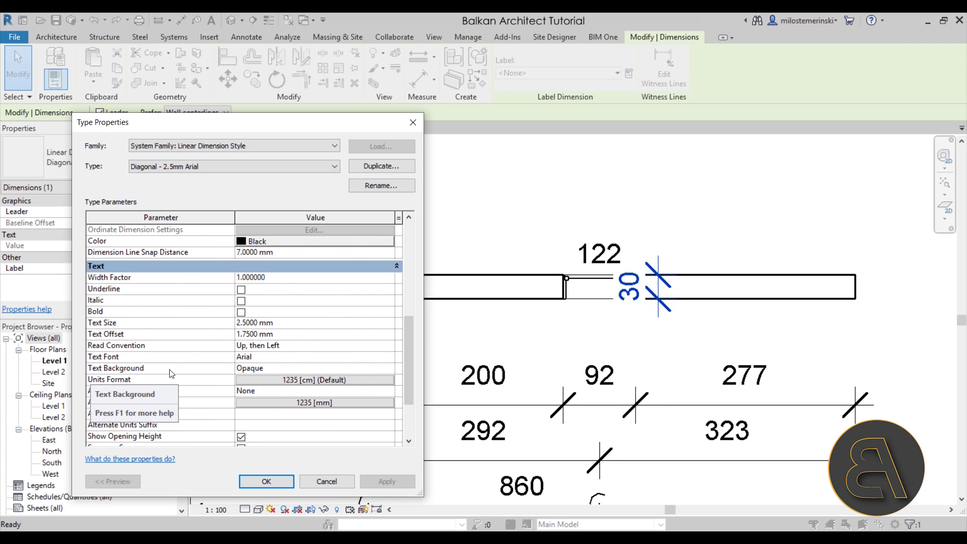
left_click(388, 368)
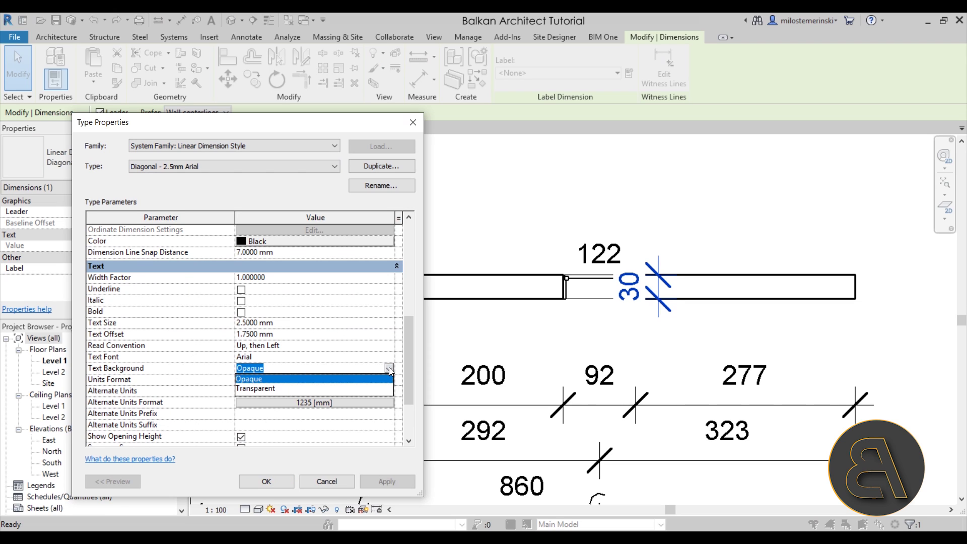
left_click(257, 391)
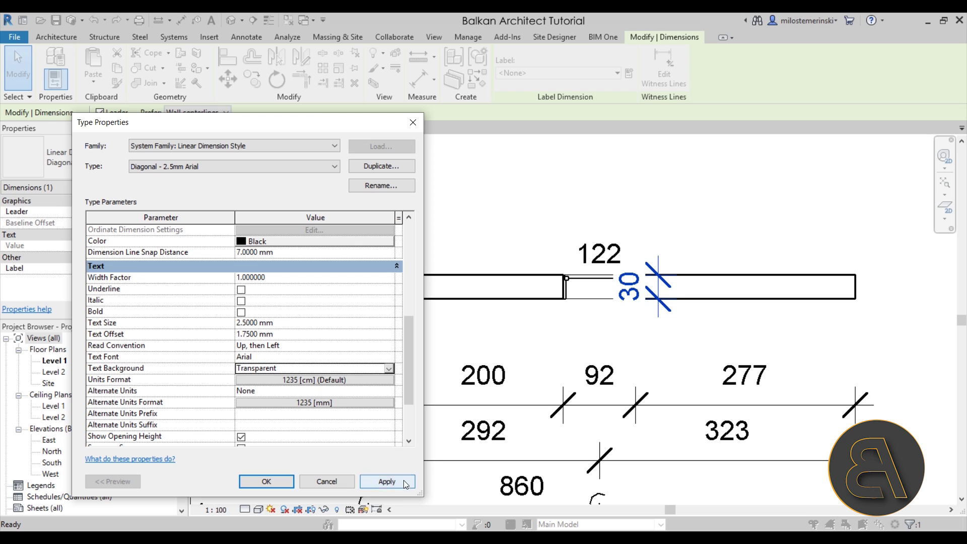
left_click(386, 481)
left_click(266, 481)
left_click(625, 320)
scroll(634, 307, "up", 4)
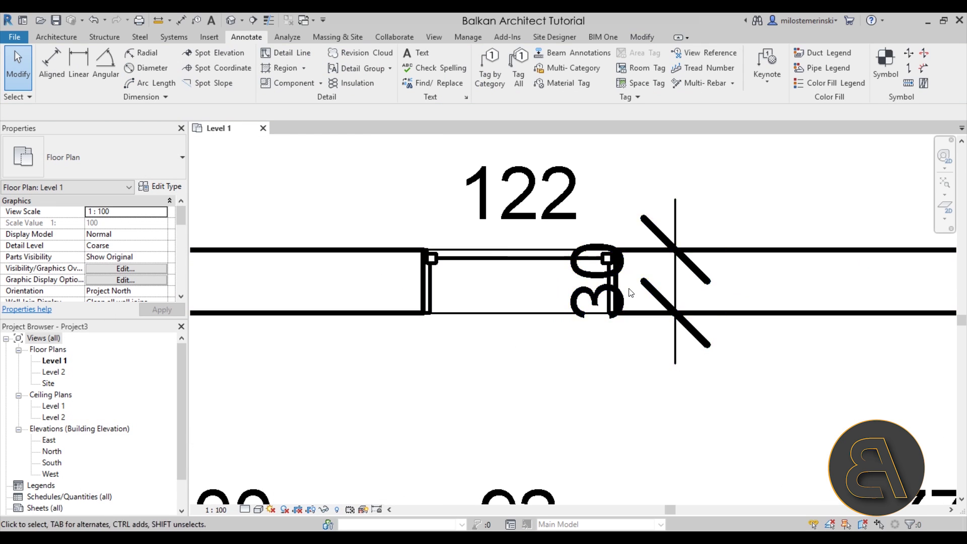
left_click(681, 348)
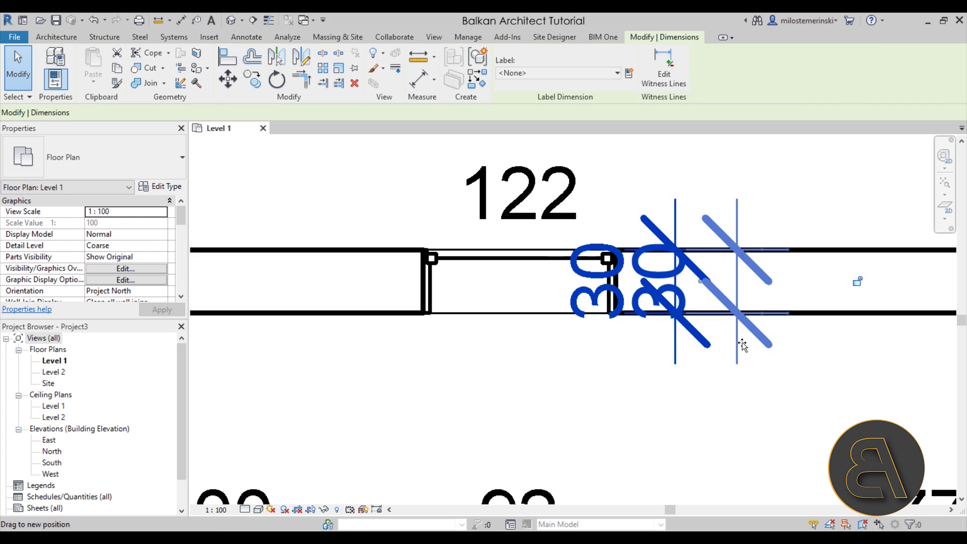
left_click(859, 280)
scroll(859, 281, "down", 2)
middle_click_drag(859, 280, 409, 273)
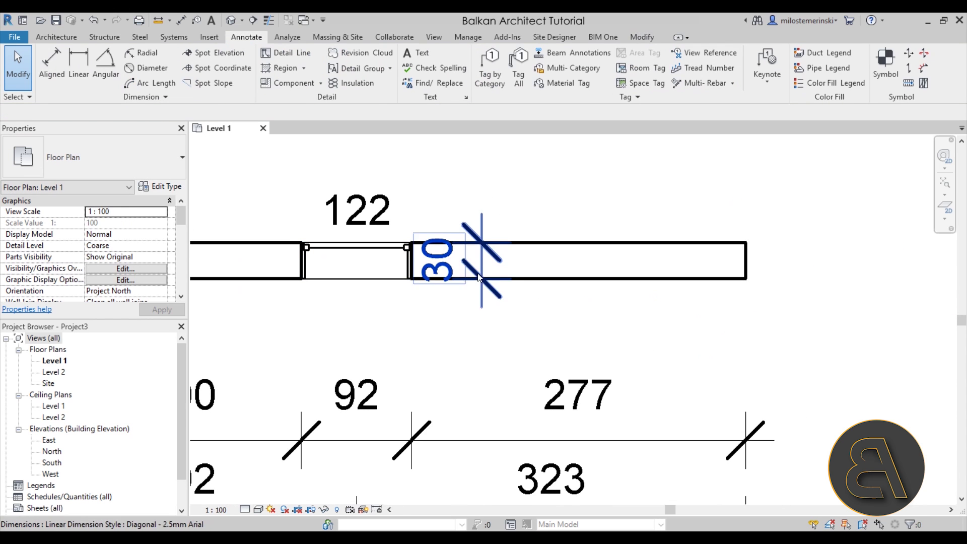
scroll(433, 262, "up", 1)
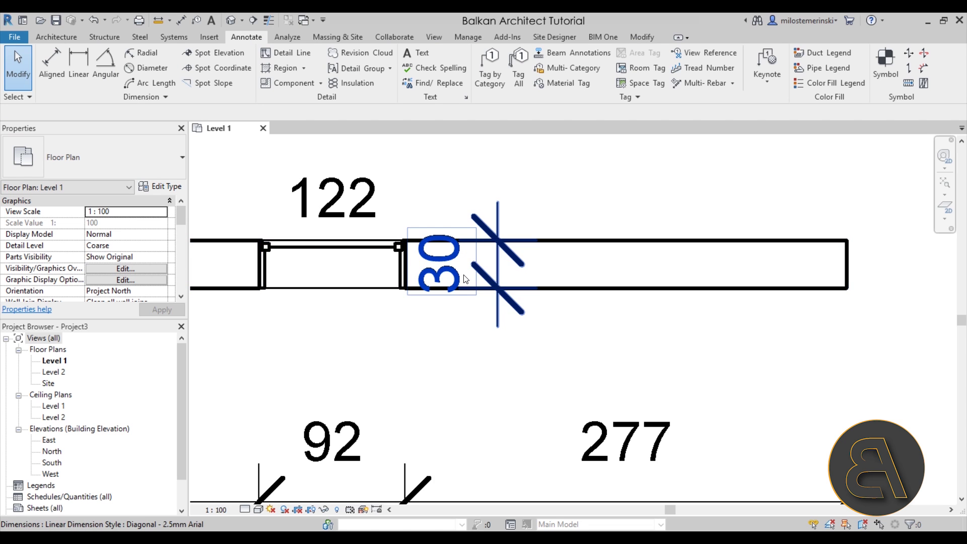
scroll(486, 321, "down", 1)
scroll(486, 321, "down", 3)
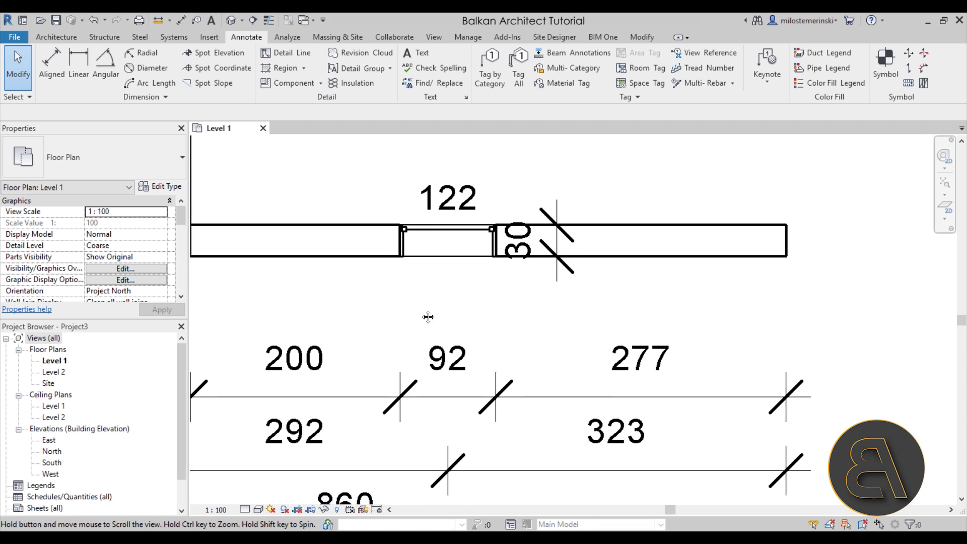
middle_click_drag(449, 304, 481, 295)
scroll(565, 316, "up", 2)
middle_click_drag(566, 316, 541, 336)
scroll(498, 305, "down", 1)
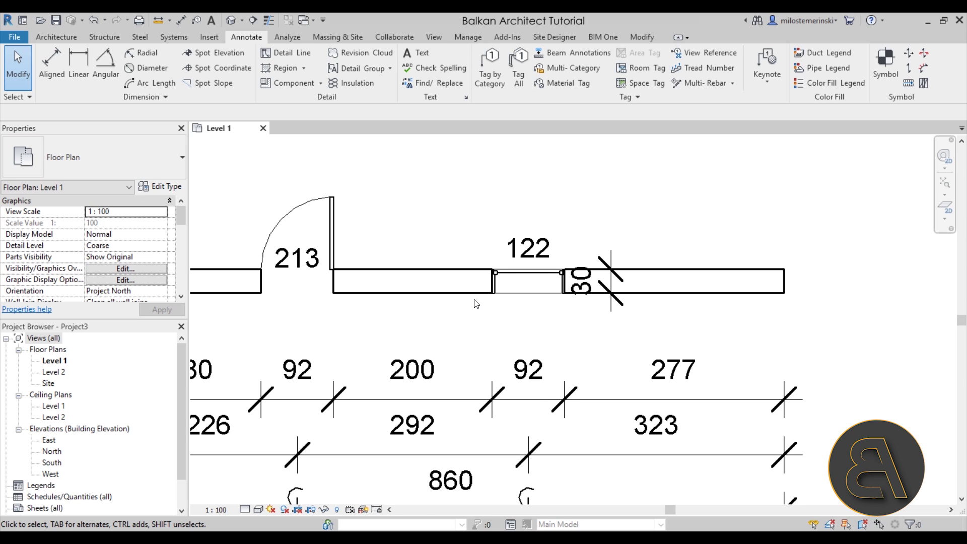
scroll(475, 304, "down", 3)
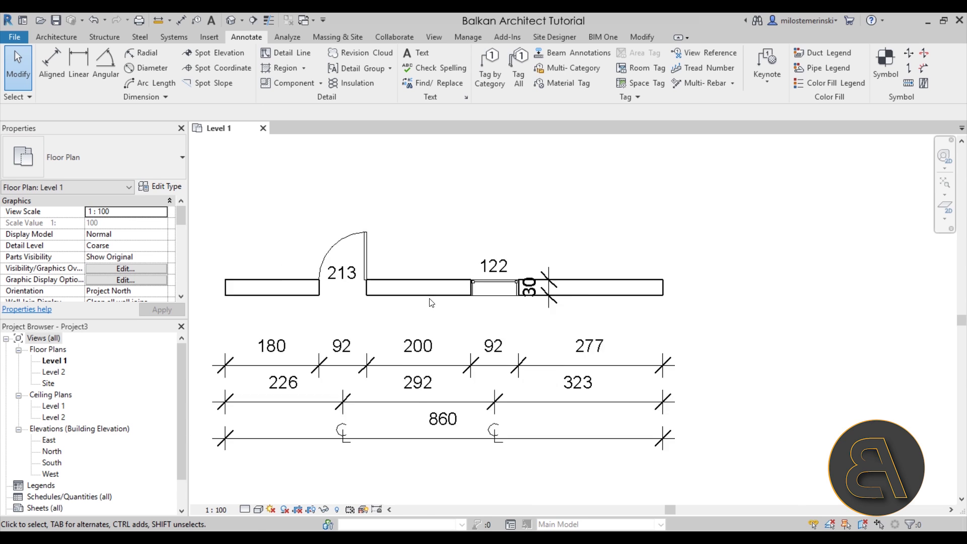
Step: Draw a 19-riser Assembled Stair: Private run left to right and finish the stair
left_click(57, 37)
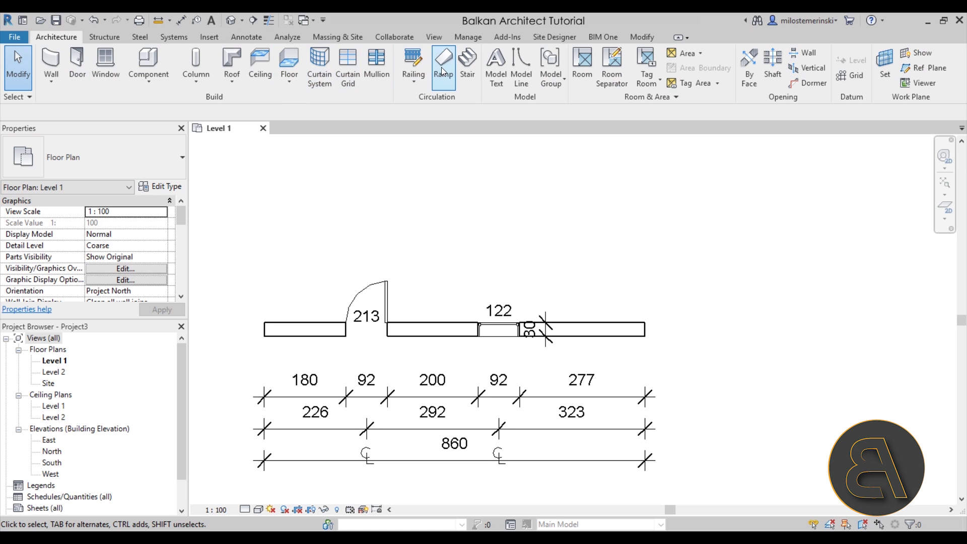
left_click(461, 57)
left_click(106, 167)
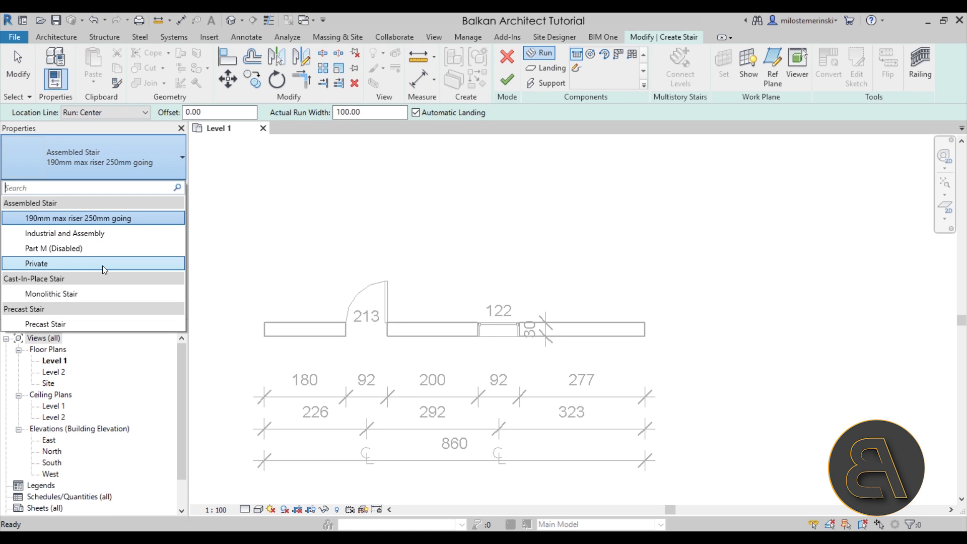
left_click(60, 266)
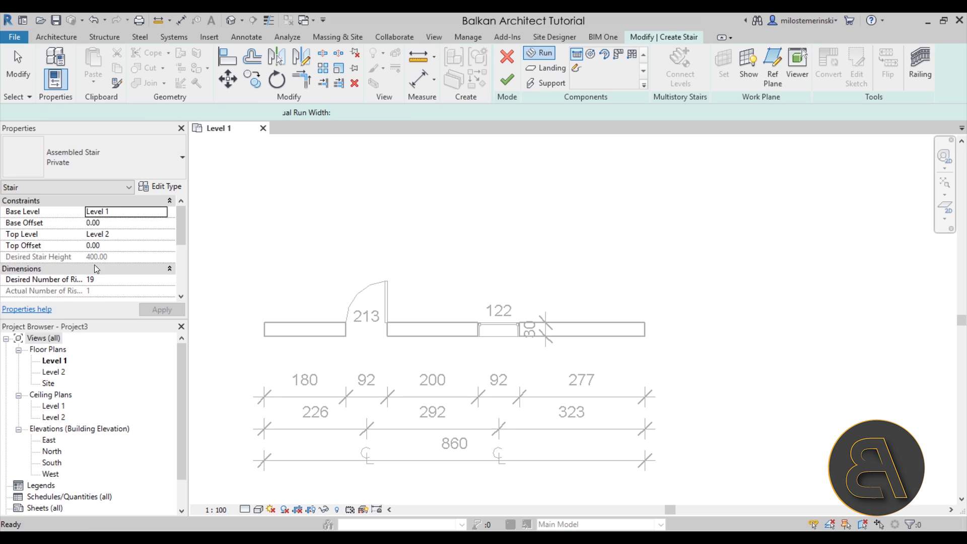
left_click(297, 205)
left_click(643, 210)
left_click(510, 87)
scroll(312, 198, "up", 2)
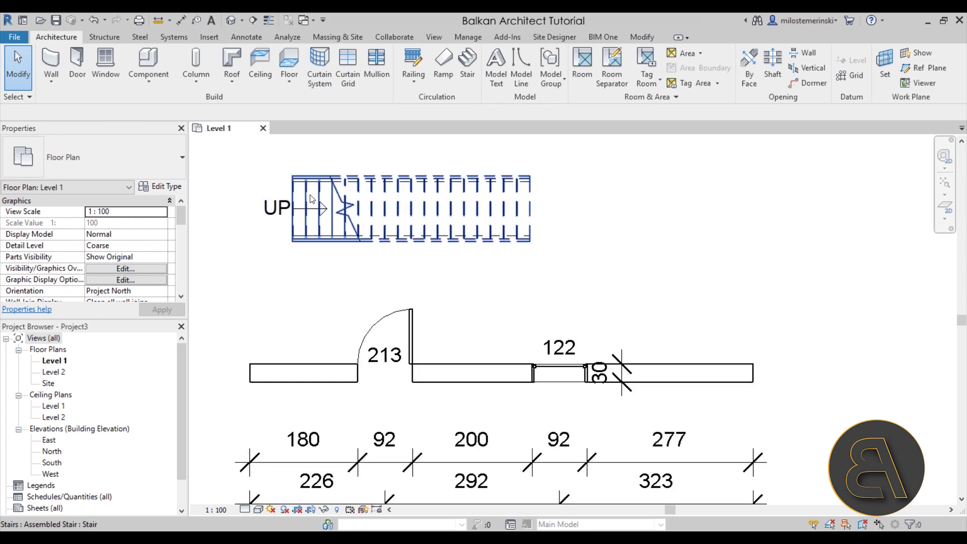
scroll(442, 326, "down", 2)
Step: Place Tread Number tags on the stair run, labelling its risers 1 to 19
scroll(367, 277, "up", 4)
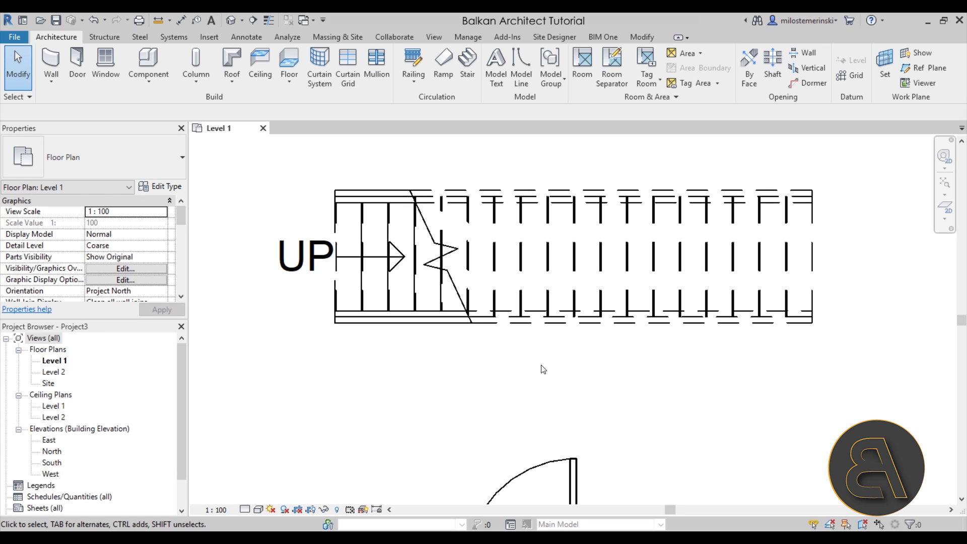
left_click(540, 319)
key("Escape")
left_click(252, 36)
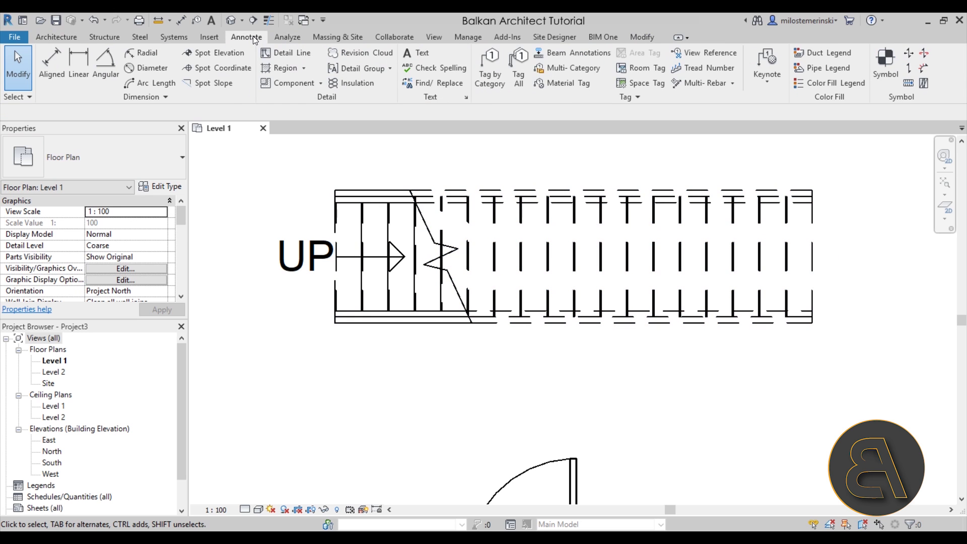
left_click(687, 69)
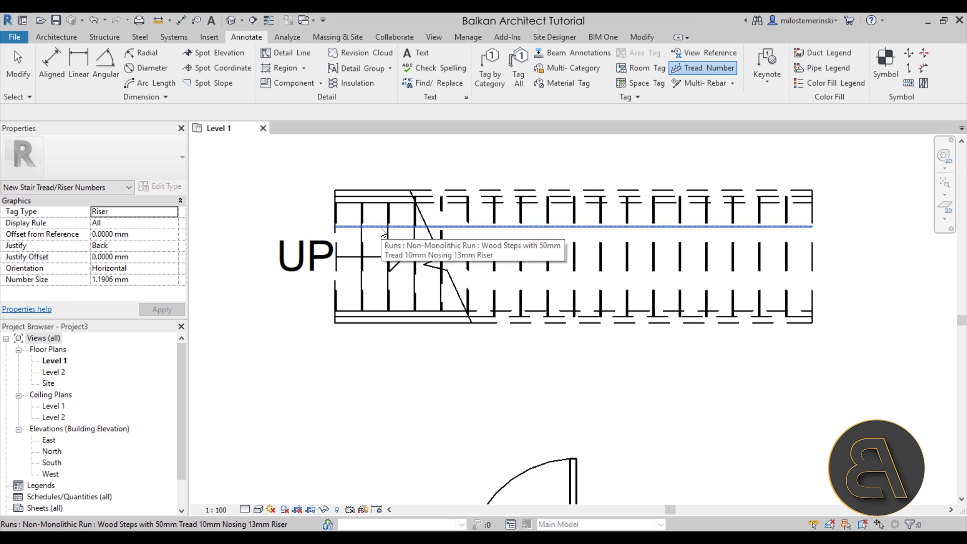
left_click(383, 200)
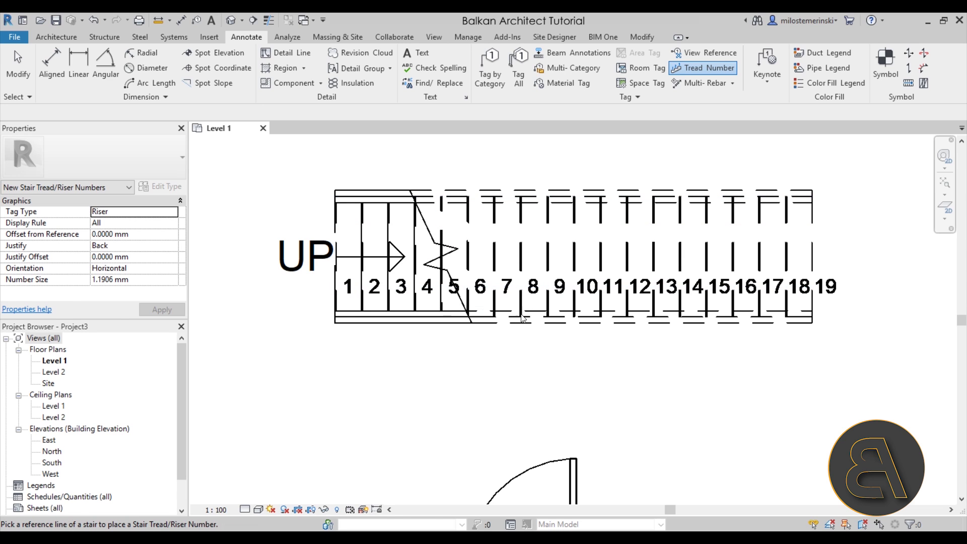
Step: Change the riser numbers' Number Size to 1.0 mm and apply
key("Escape")
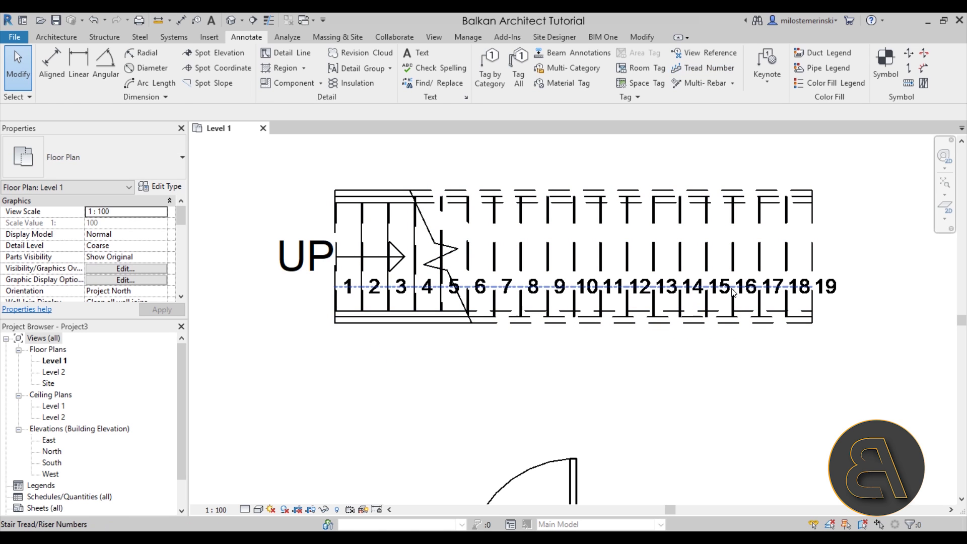
left_click(744, 279)
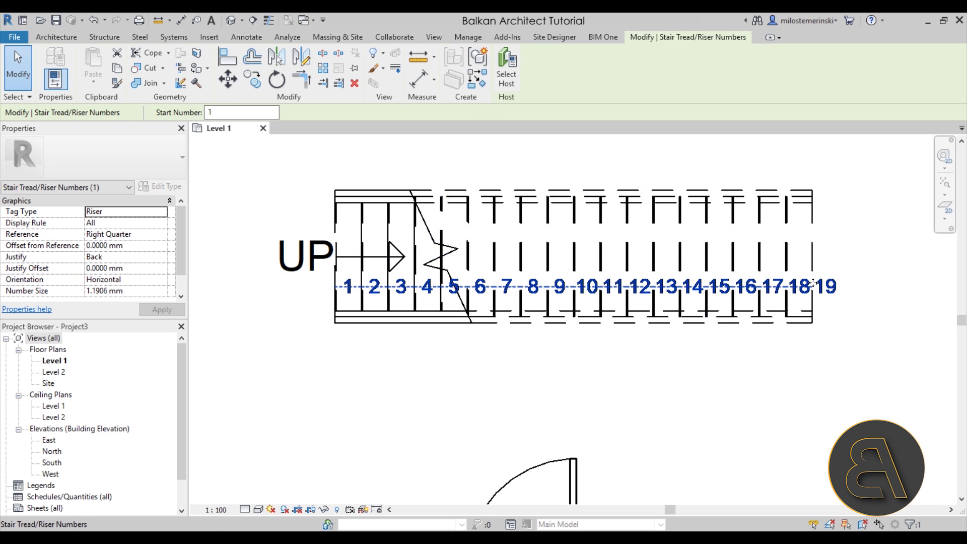
scroll(100, 280, "down", 1)
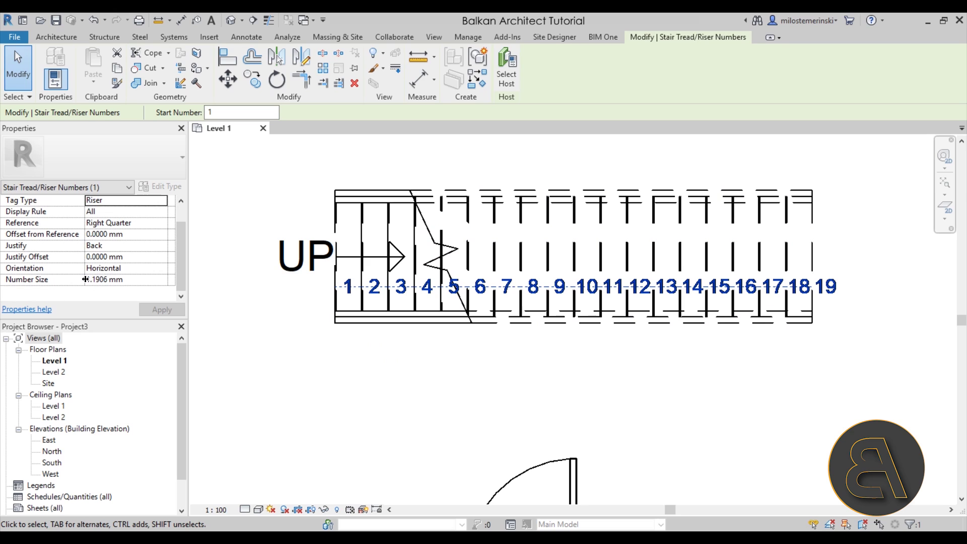
left_click(99, 279)
left_click_drag(96, 279, 105, 280)
key("BackSpace")
key("BackSpace")
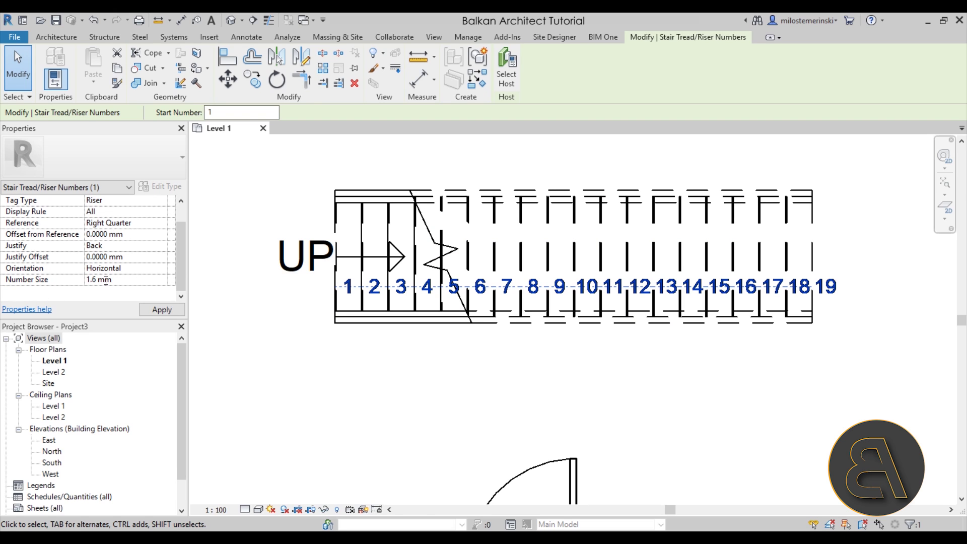
key("Delete")
type("0")
left_click(162, 309)
key("Escape")
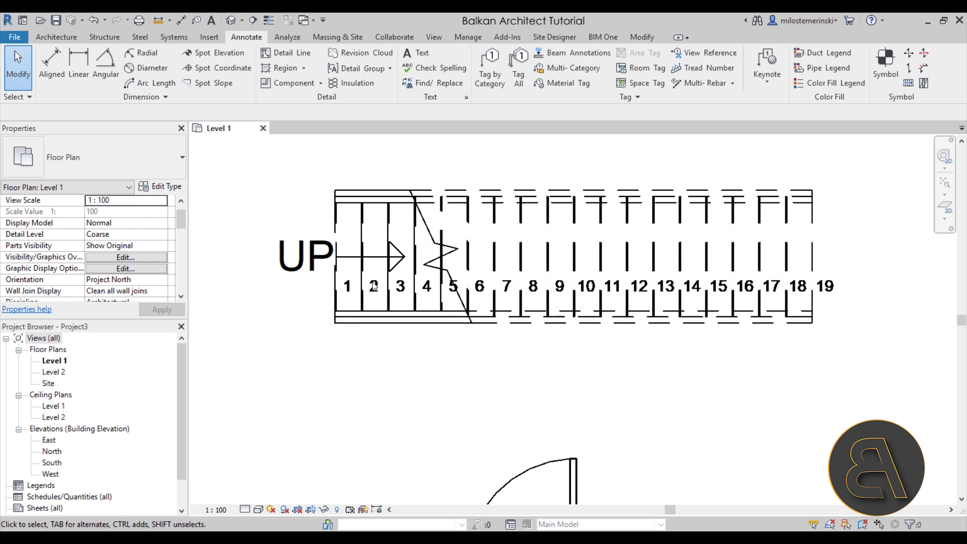
Step: Try riser start numbers 5 and 0, then set the start number back to 1
left_click(374, 286)
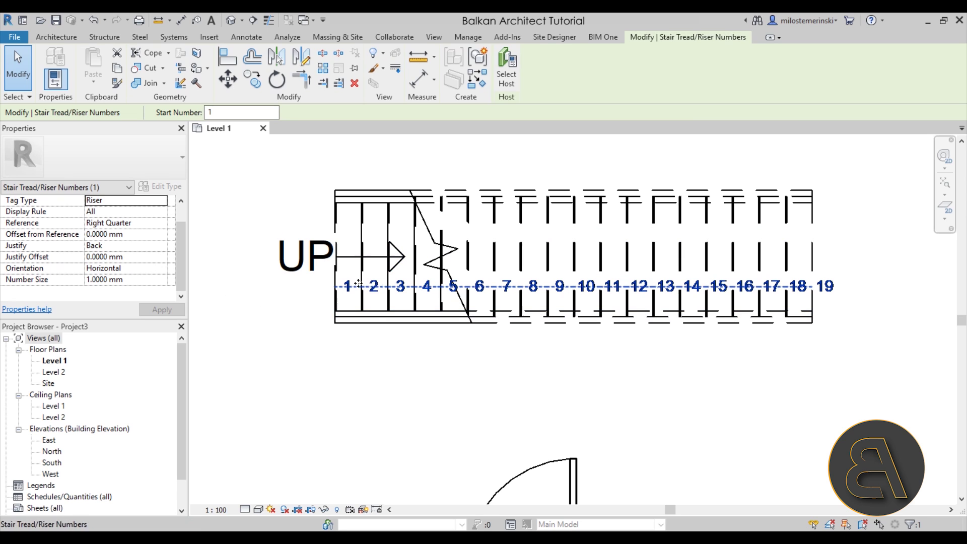
left_click(188, 117)
type("5")
key("Return")
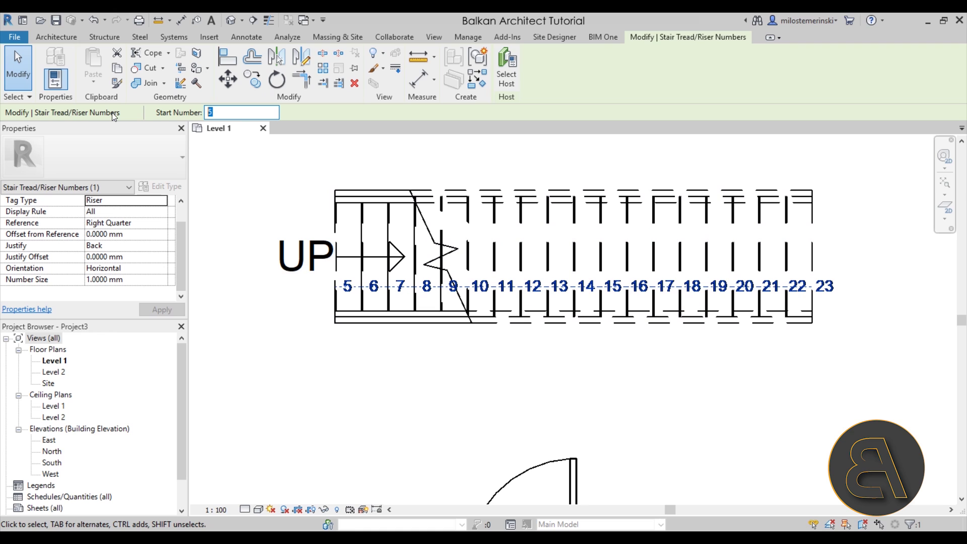
type("1")
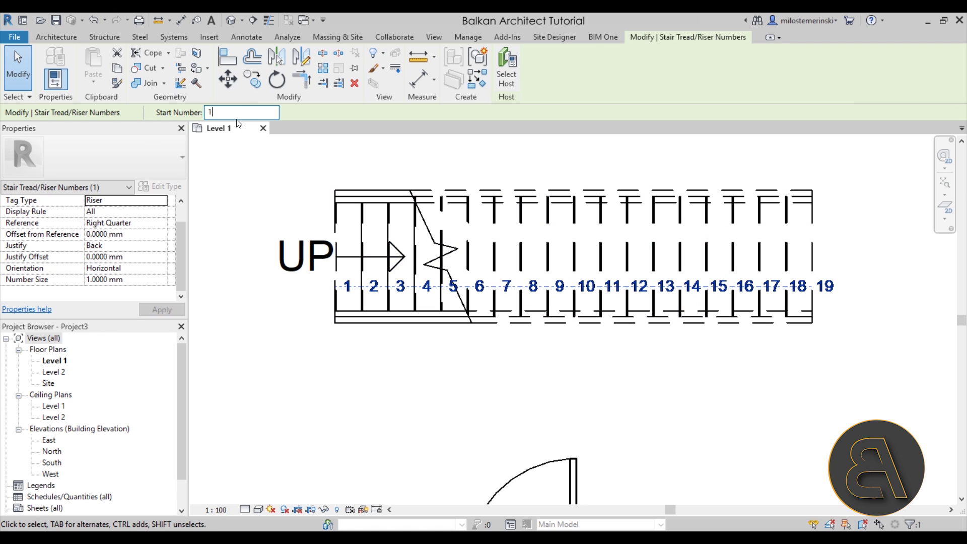
key("BackSpace")
type("0")
key("Return")
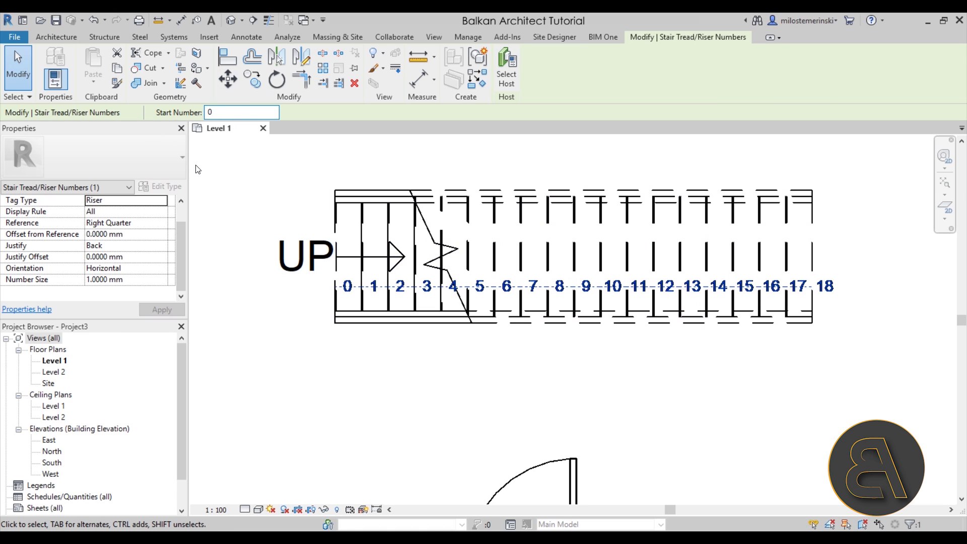
type("1")
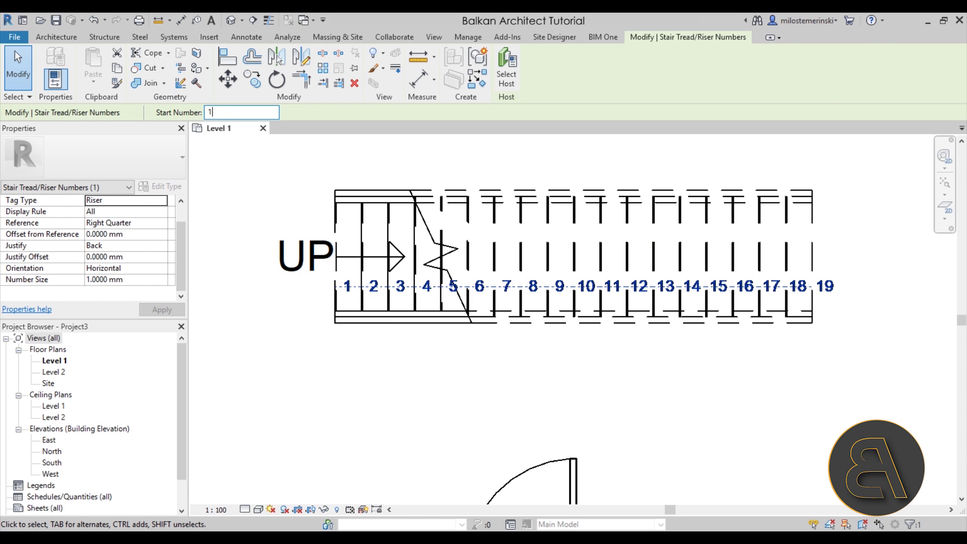
left_click(460, 351)
Step: Draw a section line across the stair and open the Section 1 view
scroll(405, 375, "down", 2)
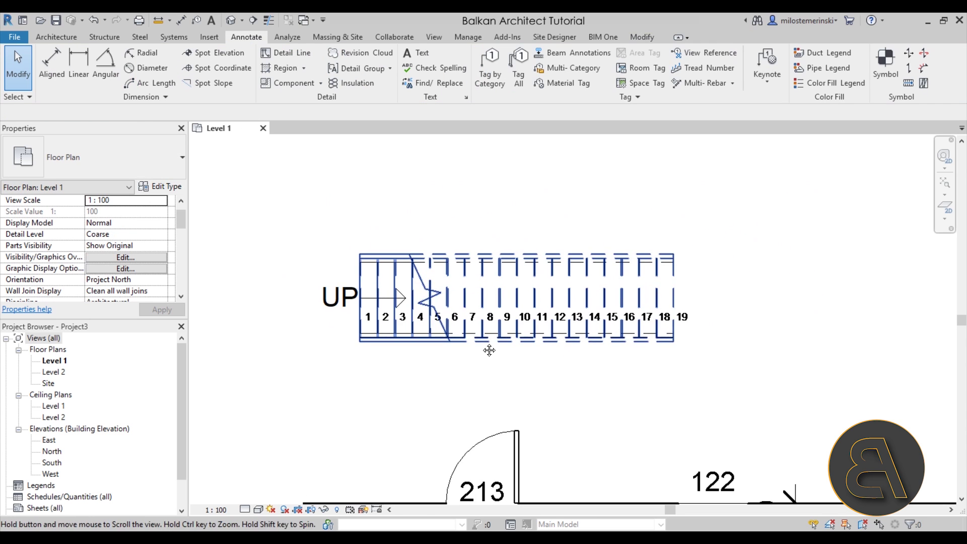
left_click(254, 20)
left_click(315, 325)
left_click(739, 324)
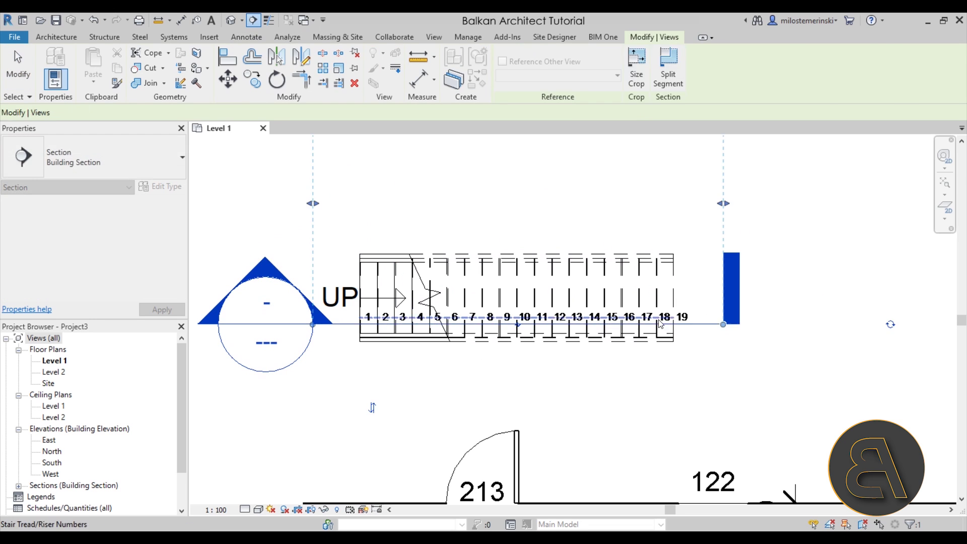
key("Escape")
key("Escape")
double_click(261, 258)
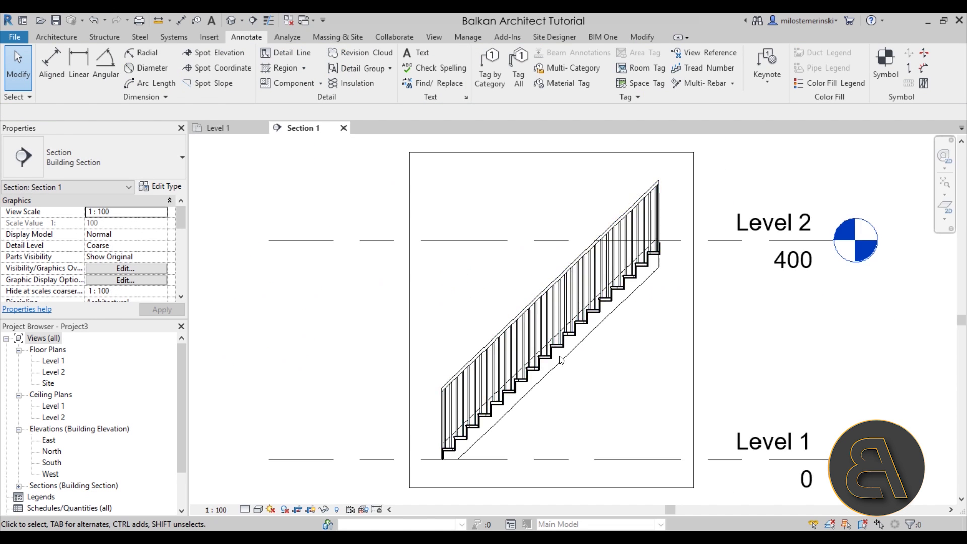
Step: Number the sectioned stair's risers 1 to 19 and frame the stair and levels
scroll(650, 352, "up", 2)
left_click(700, 68)
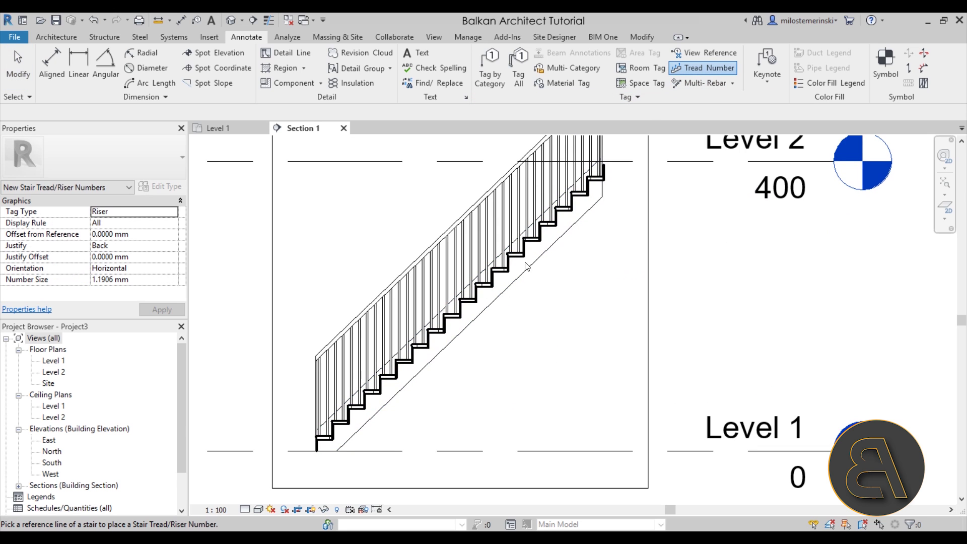
left_click(410, 355)
scroll(401, 414, "up", 2)
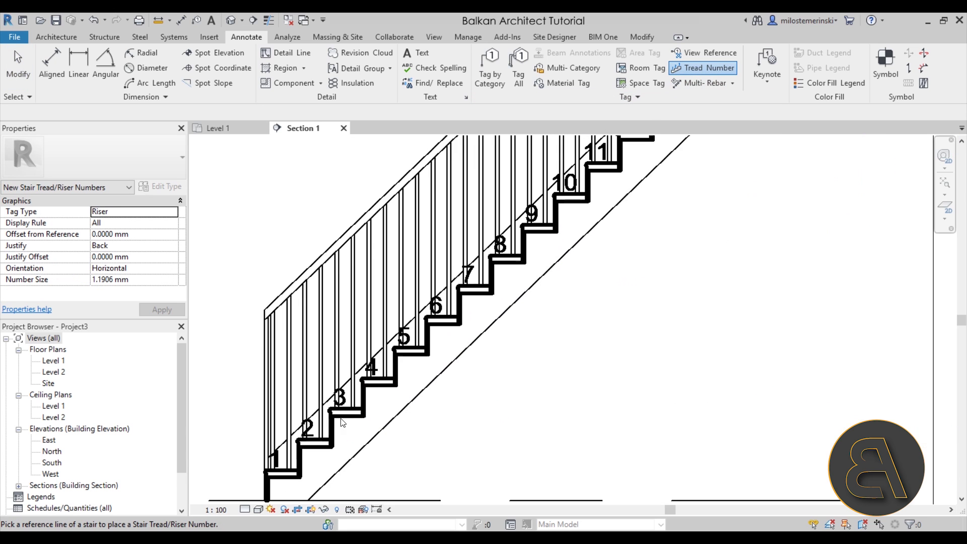
scroll(291, 455, "down", 2)
key("Escape")
scroll(283, 449, "up", 2)
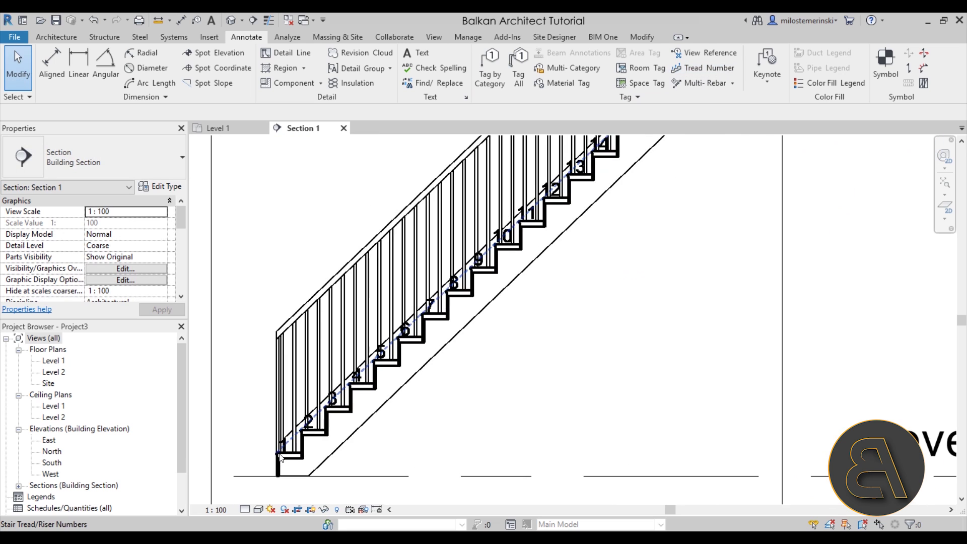
scroll(490, 176, "down", 1)
scroll(468, 251, "up", 1)
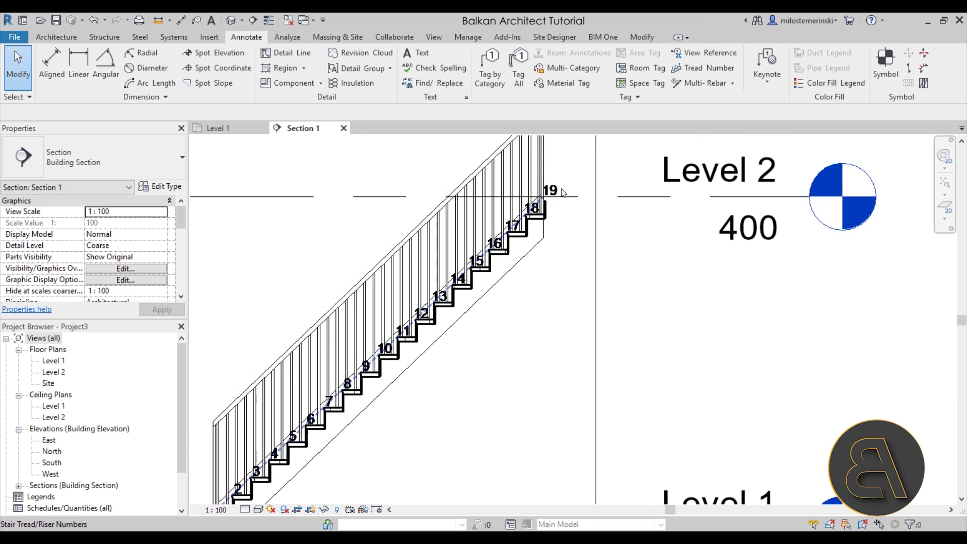
scroll(560, 229, "down", 1)
middle_click_drag(560, 229, 575, 212)
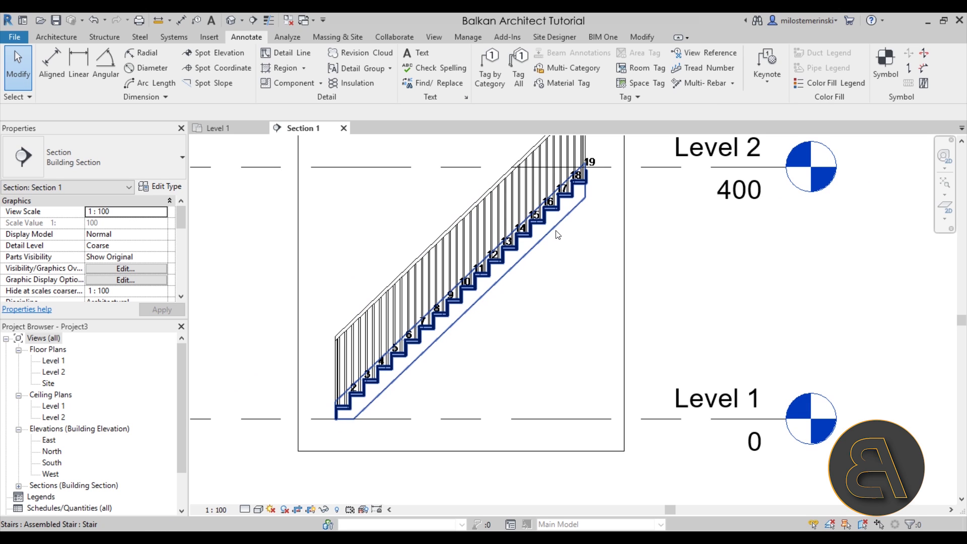
middle_click_drag(563, 217, 513, 257)
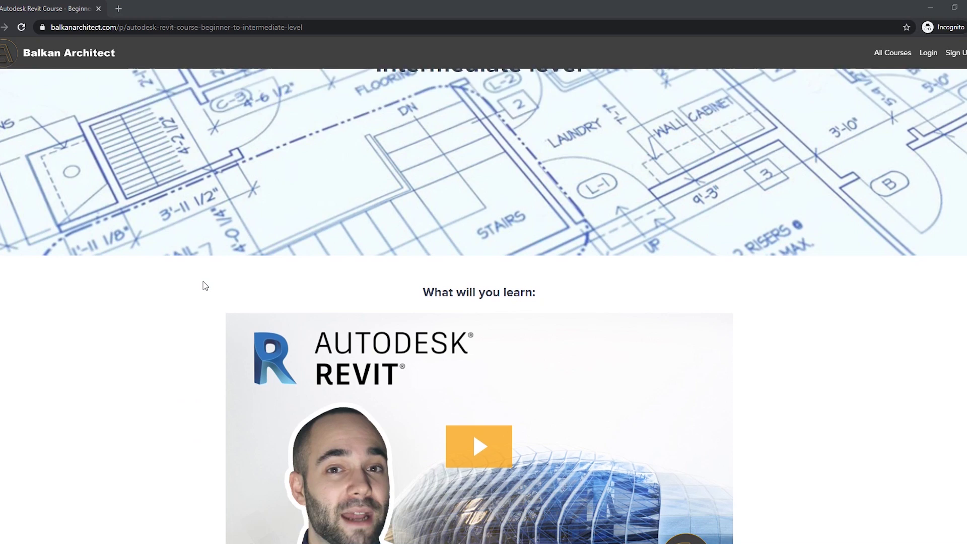
scroll(205, 285, "down", 8)
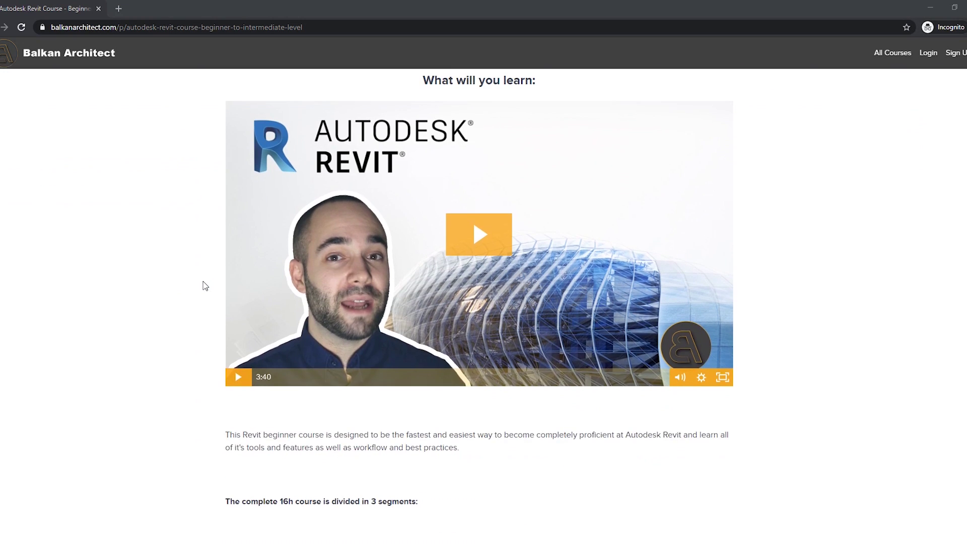
scroll(205, 285, "down", 15)
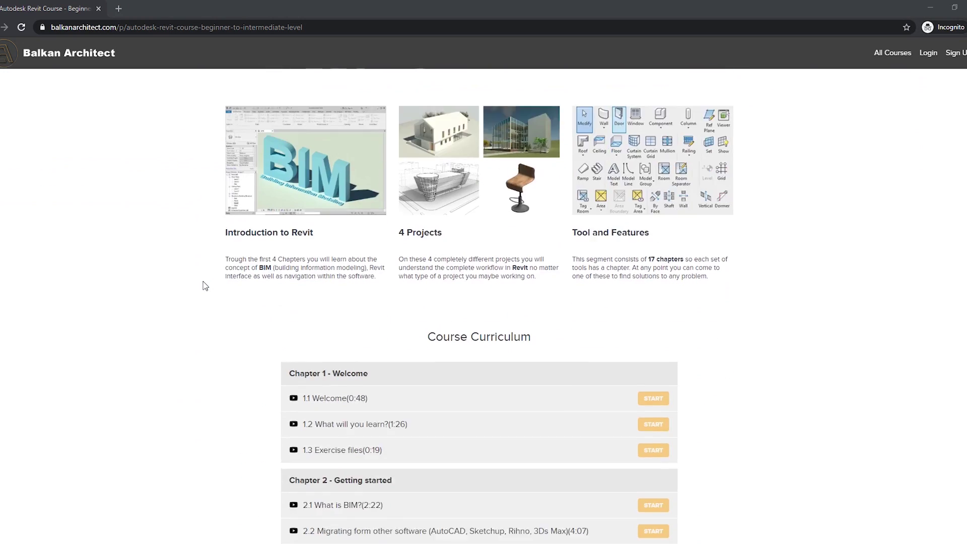